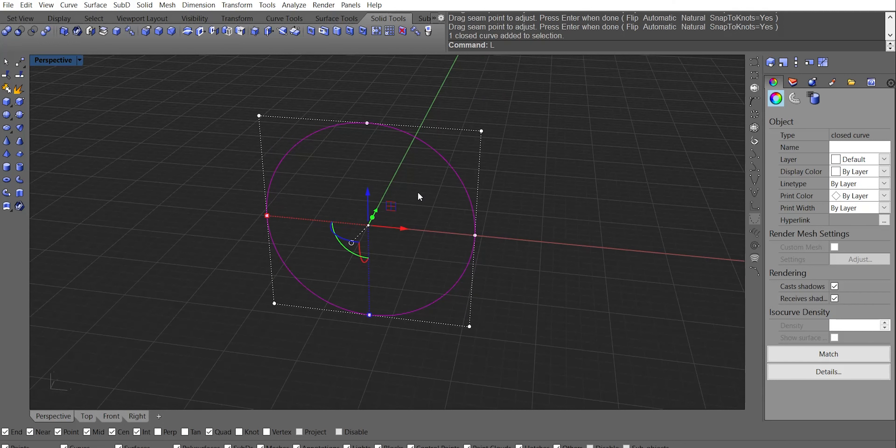
# Measure the length of the selected large circle
pyautogui.write('ength')
pyautogui.press('Return')
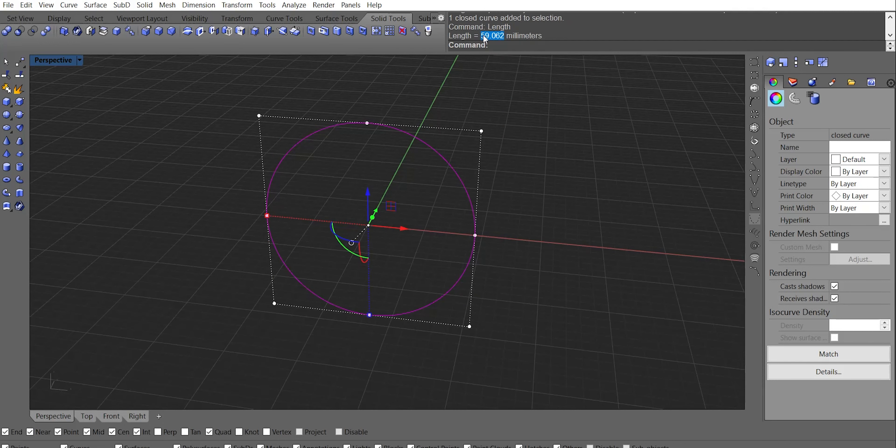
pyautogui.press('Escape')
# Draw a 59.062 mm line from the origin along the positive X axis
pyautogui.write('a')
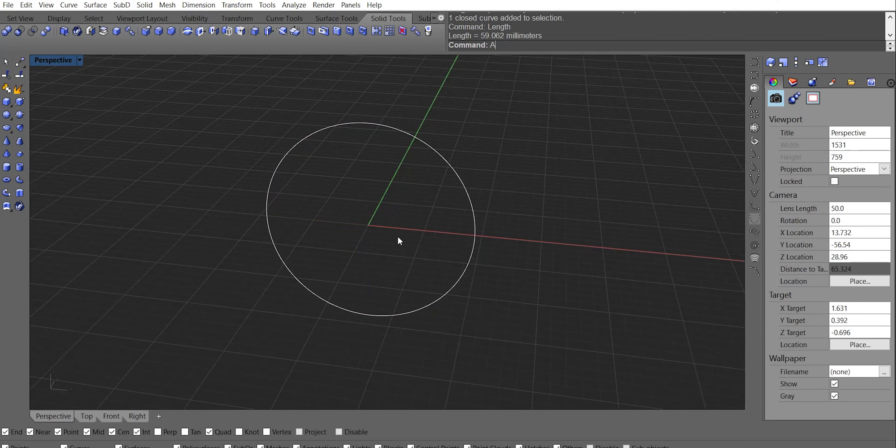
pyautogui.press('Return')
pyautogui.write('0')
pyautogui.press('Return')
pyautogui.scroll(-6, 527, 232)
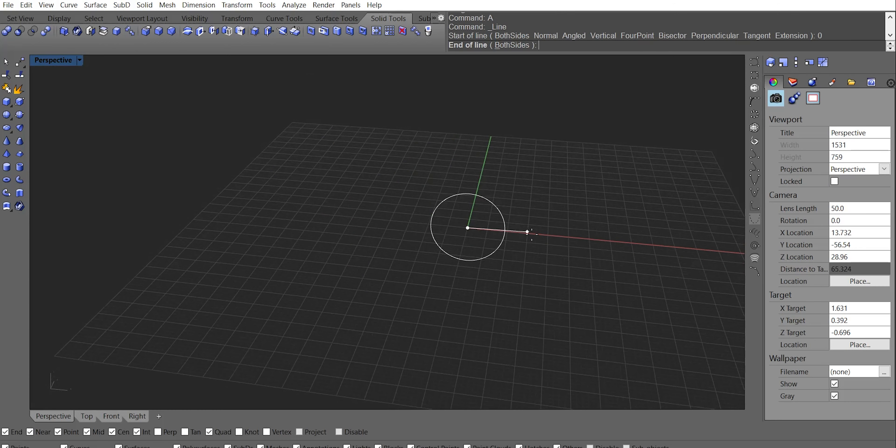
pyautogui.write('59.062')
pyautogui.press('Return')
pyautogui.click(572, 243)
# Align the line so that its center sits on the origin, using 0 as the alignment point
pyautogui.click(578, 244)
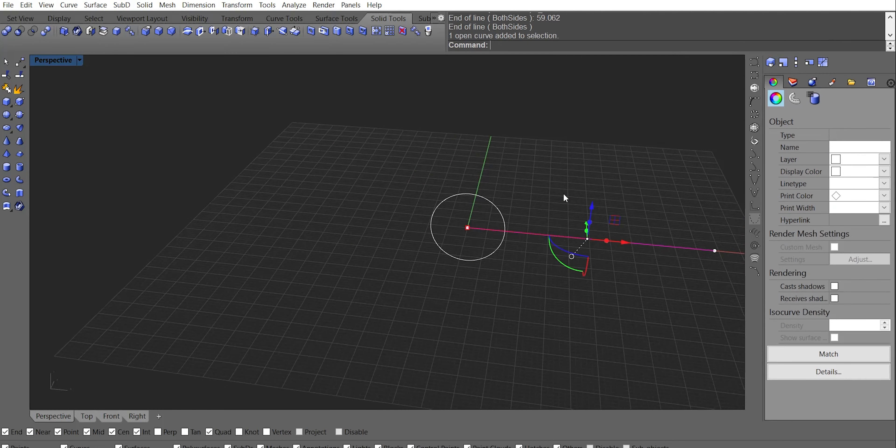
pyautogui.click(754, 114)
pyautogui.click(608, 116)
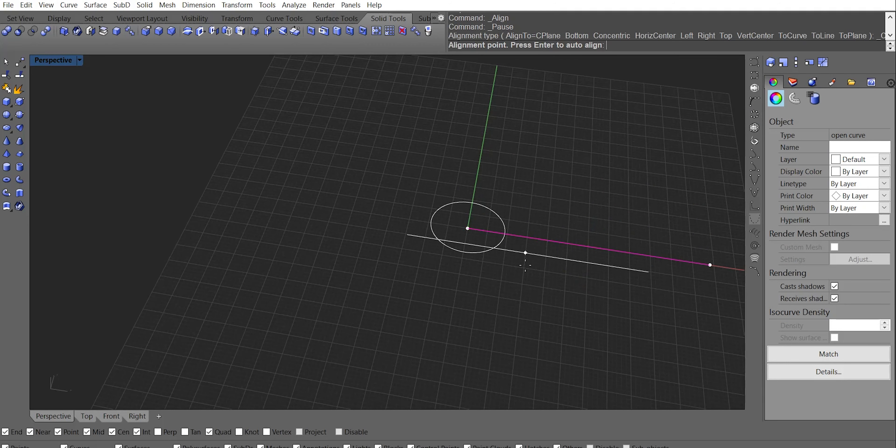
pyautogui.write('0')
pyautogui.press('Return')
# Hide the large circle so only the centered line remains in view
pyautogui.moveTo(529, 295); pyautogui.dragTo(495, 205, button='right')
pyautogui.click(496, 207)
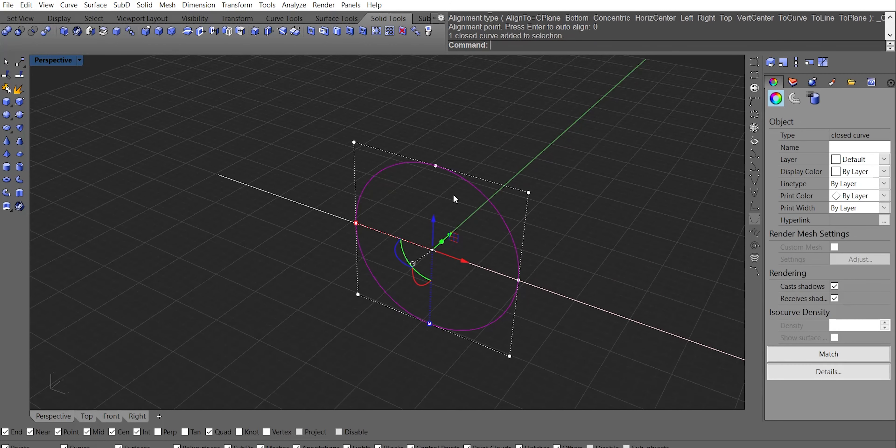
pyautogui.write('H')
pyautogui.press('Return')
# Draw a circle 3 mm in diameter flat on the ground plane, centered on the origin
pyautogui.moveTo(438, 249); pyautogui.dragTo(326, 226, button='right')
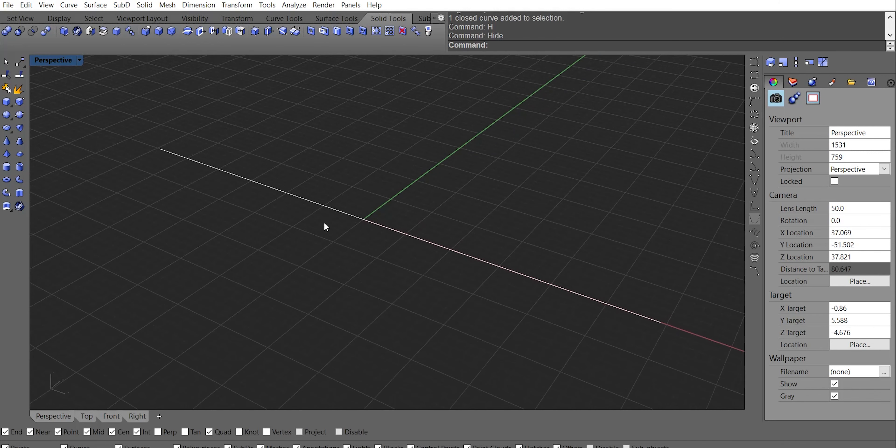
pyautogui.scroll(5, 384, 242)
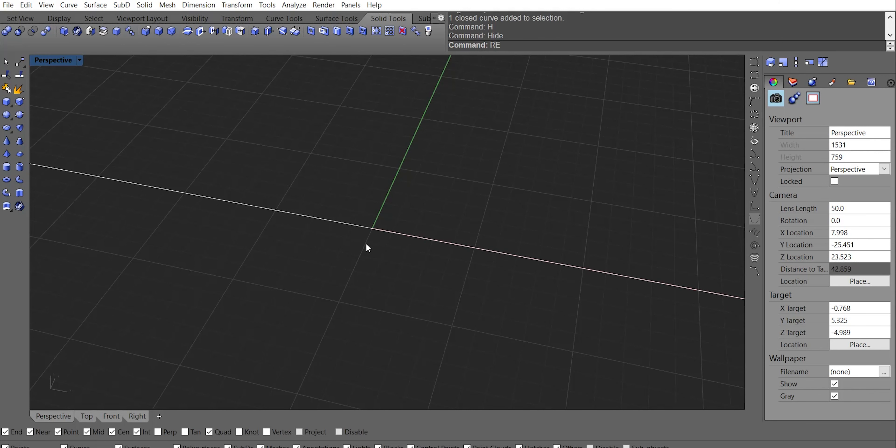
pyautogui.write('Circle')
pyautogui.press('Return')
pyautogui.click(372, 229)
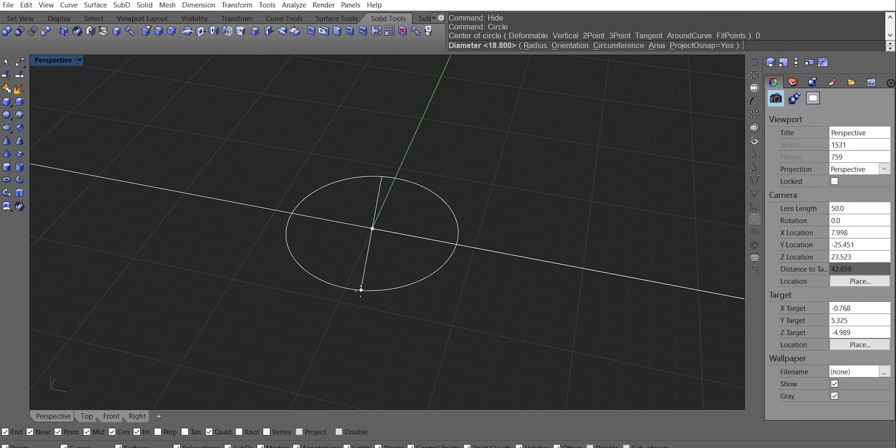
pyautogui.write('3')
pyautogui.press('Return')
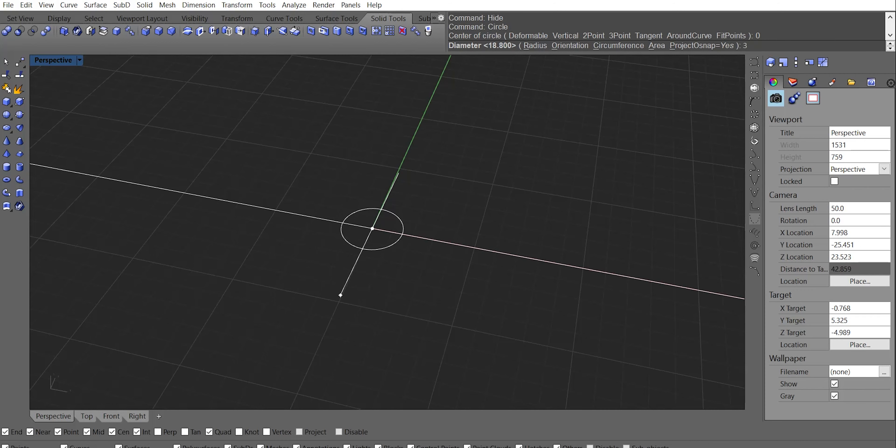
# Rebuild the small circle with 8 control points and degree 3, deleting the input curve
pyautogui.moveTo(357, 229); pyautogui.dragTo(261, 207, button='right')
pyautogui.click(282, 197)
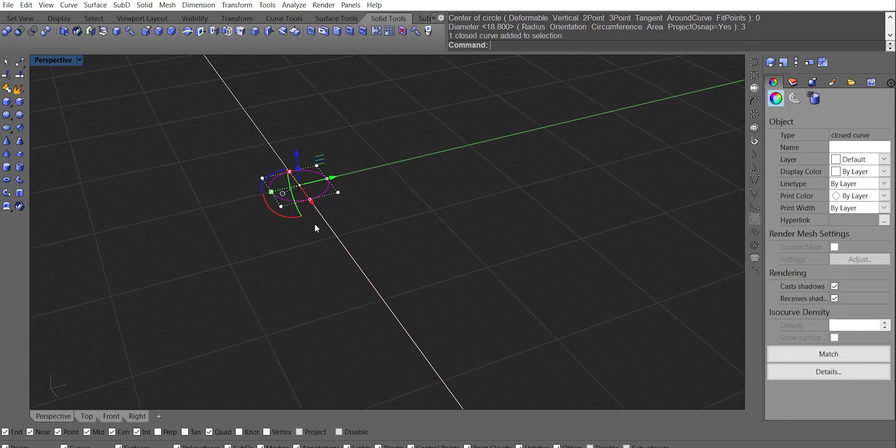
pyautogui.moveTo(315, 224); pyautogui.dragTo(349, 235, button='right')
pyautogui.scroll(3, 349, 235)
pyautogui.moveTo(340, 226); pyautogui.dragTo(310, 221)
pyautogui.moveTo(310, 221); pyautogui.dragTo(283, 205, button='right')
pyautogui.scroll(2, 292, 220)
pyautogui.write('RR')
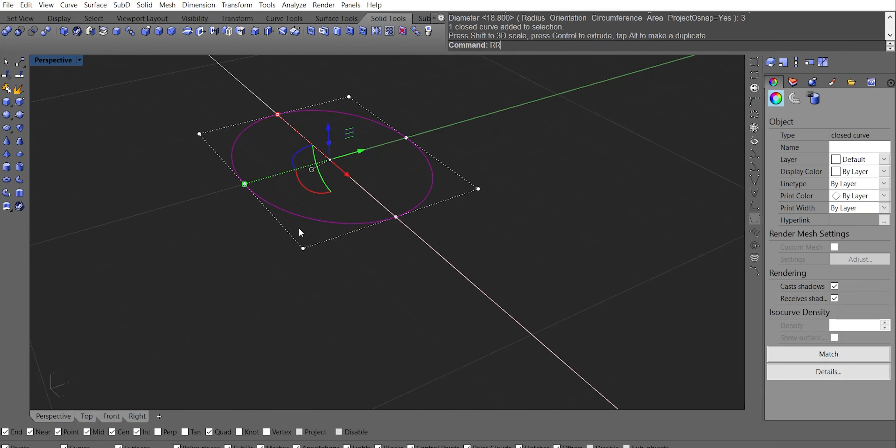
pyautogui.press('Return')
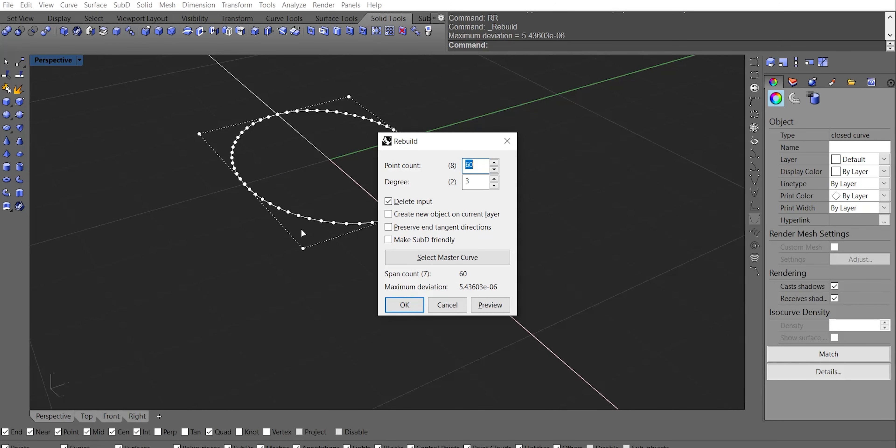
pyautogui.press('Return')
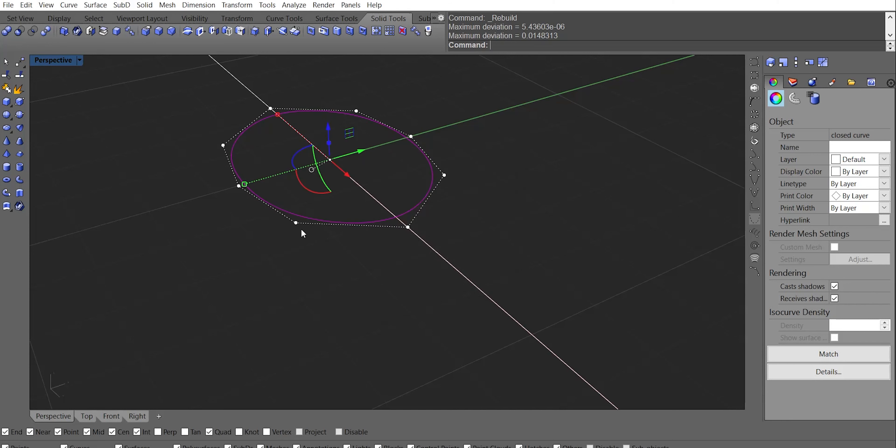
# Twist all eight control points of the small circle about an axis between its two opposite points on the line, with Infinite=Yes
pyautogui.keyDown('shift'); pyautogui.moveTo(326, 173); pyautogui.dragTo(335, 200, button='right'); pyautogui.keyUp('shift')
pyautogui.moveTo(157, 302); pyautogui.dragTo(456, 132)
pyautogui.keyDown('ctrl'); pyautogui.click(403, 256); pyautogui.keyUp('ctrl')
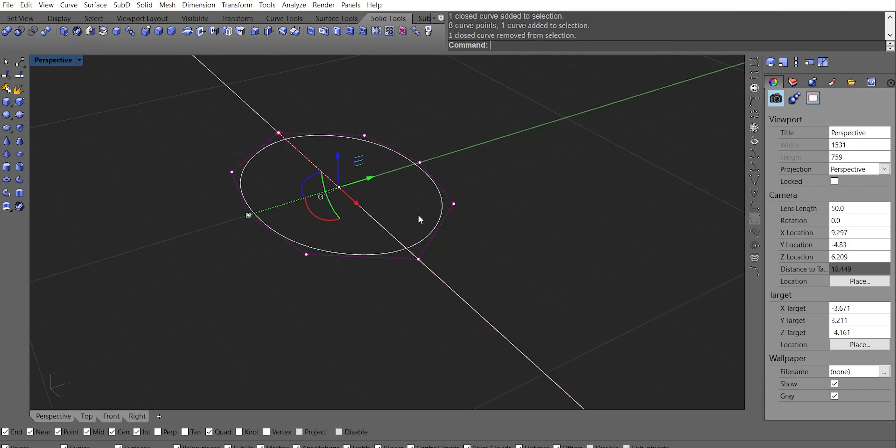
pyautogui.click(337, 18)
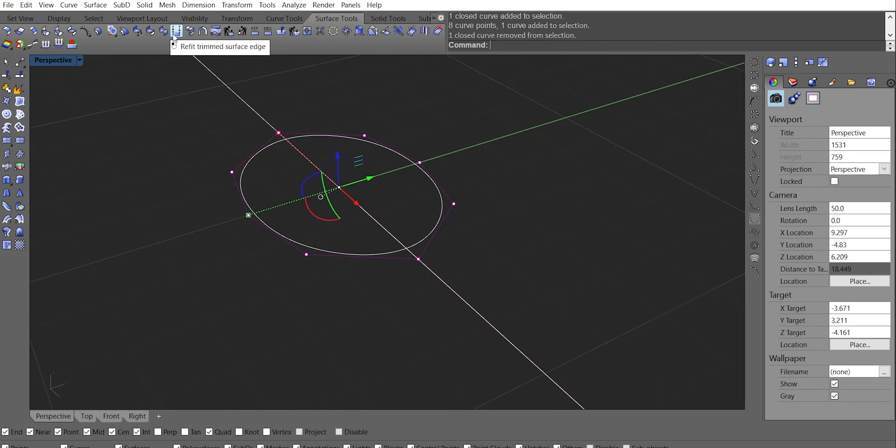
pyautogui.click(284, 18)
pyautogui.click(237, 18)
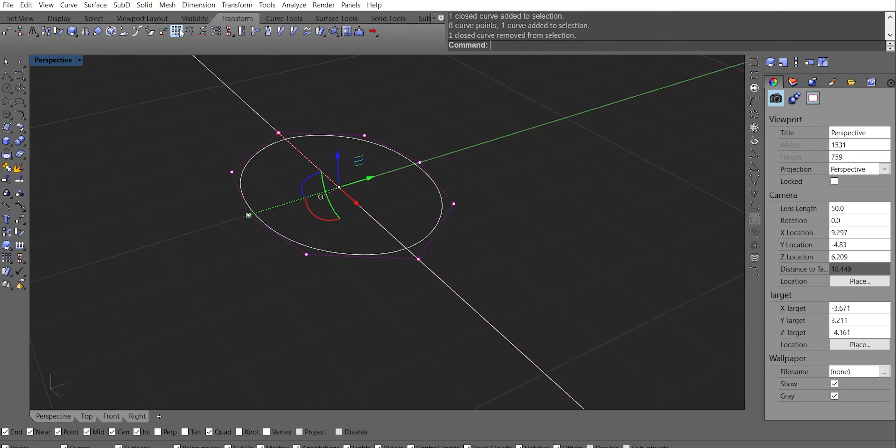
pyautogui.click(242, 32)
pyautogui.click(278, 133)
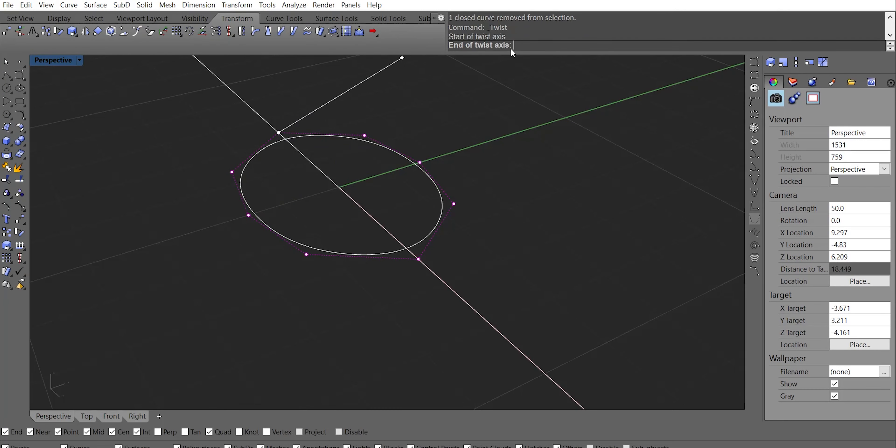
pyautogui.click(418, 260)
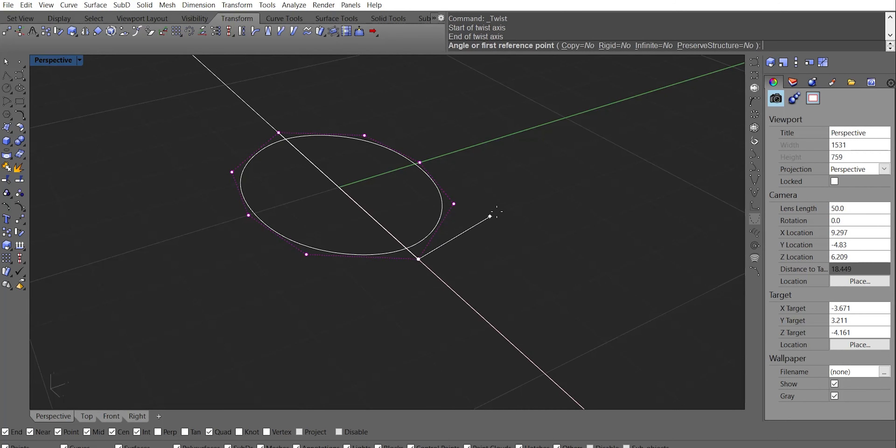
pyautogui.click(587, 194)
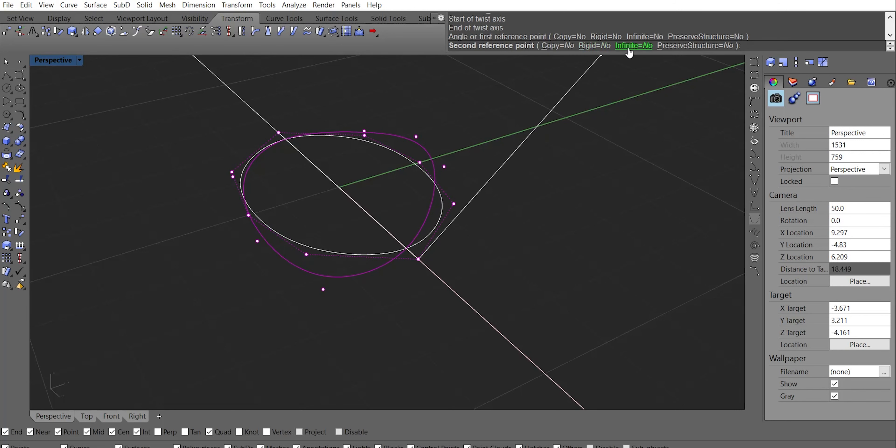
pyautogui.click(639, 48)
pyautogui.moveTo(516, 150); pyautogui.dragTo(368, 178, button='right')
pyautogui.click(409, 72)
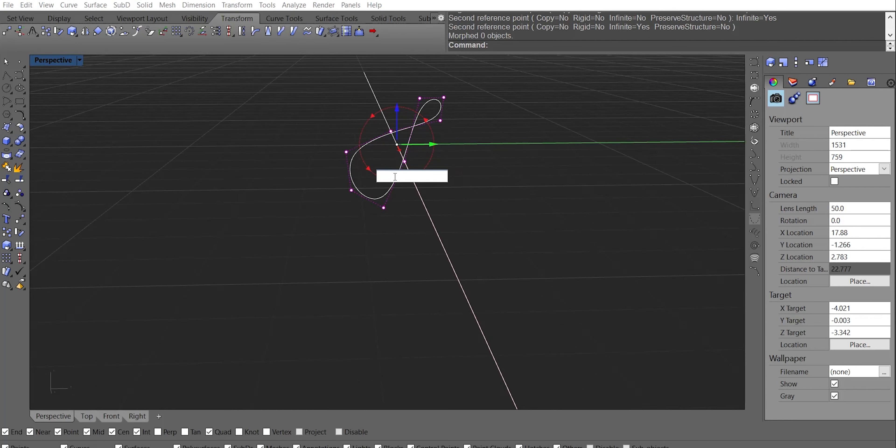
# Rotate the twisted control points about the line so the figure-eight shape lies level, and clear the selection
pyautogui.press('Return')
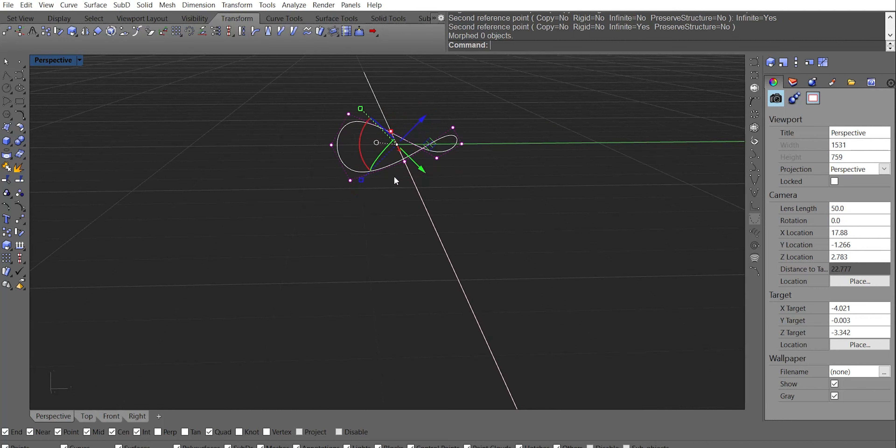
pyautogui.click(357, 222)
# Try a closed pipe along the twisted curve with its size given as a diameter of 1.2, and undo it
pyautogui.moveTo(357, 222); pyautogui.dragTo(502, 138, button='right')
pyautogui.click(501, 141)
pyautogui.write('Pipe')
pyautogui.press('Return')
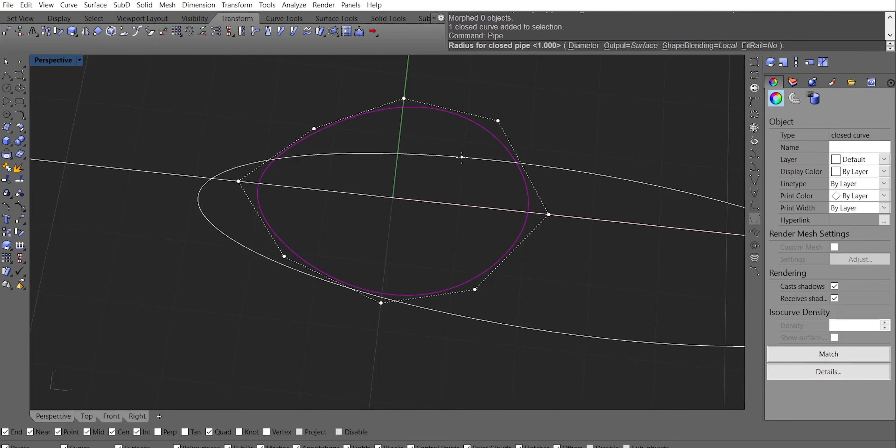
pyautogui.click(588, 49)
pyautogui.keyDown('shift'); pyautogui.moveTo(516, 205); pyautogui.dragTo(439, 238, button='right'); pyautogui.keyUp('shift')
pyautogui.write('1.2')
pyautogui.press('Return')
pyautogui.press('Return')
pyautogui.hotkey('ctrl', 'z')
# Create a closed pipe with a diameter of 1.15 along the twisted curve
pyautogui.press('Return')
pyautogui.write('1.15')
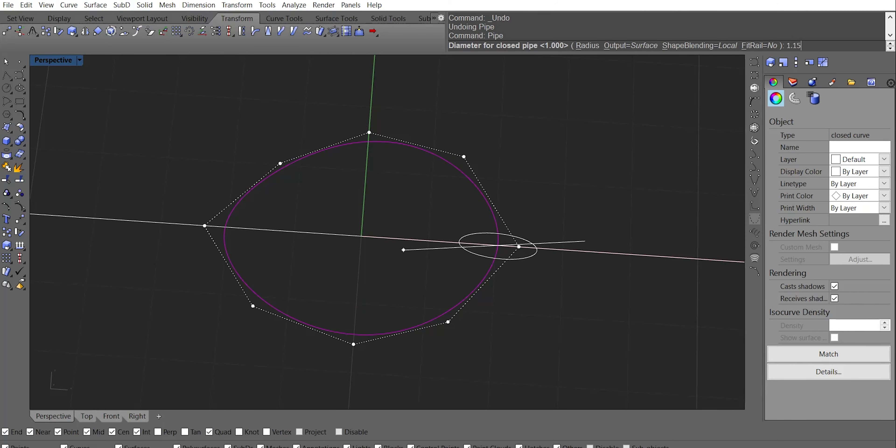
pyautogui.press('Return')
pyautogui.press('Return')
# Set the Perspective view to Shaded display mode to inspect the pipe
pyautogui.moveTo(402, 213); pyautogui.dragTo(341, 189, button='right')
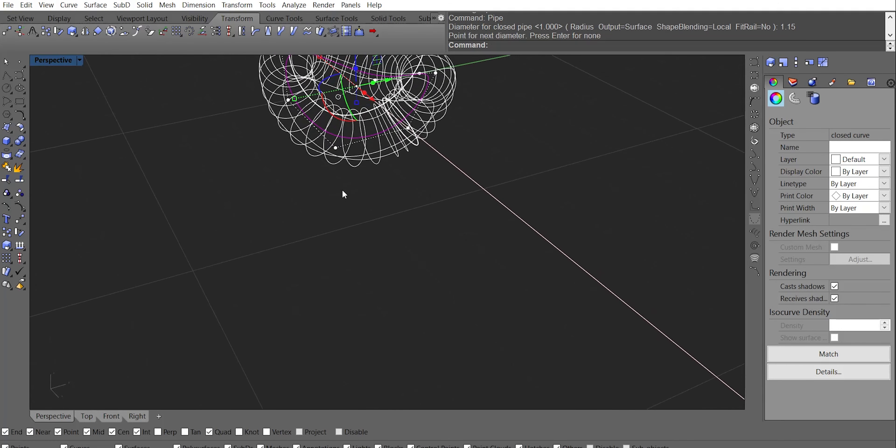
pyautogui.scroll(-5, 379, 227)
pyautogui.scroll(4, 378, 223)
pyautogui.moveTo(380, 215); pyautogui.dragTo(395, 182, button='right')
pyautogui.middleClick(368, 99)
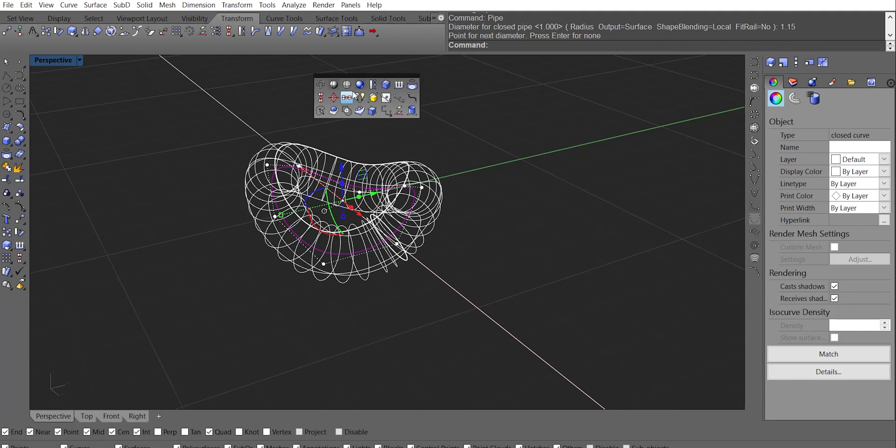
pyautogui.click(334, 85)
# Switch to the Right view with a close-up of the pipe and clear the selection
pyautogui.moveTo(356, 112); pyautogui.dragTo(194, 309, button='right')
pyautogui.click(134, 417)
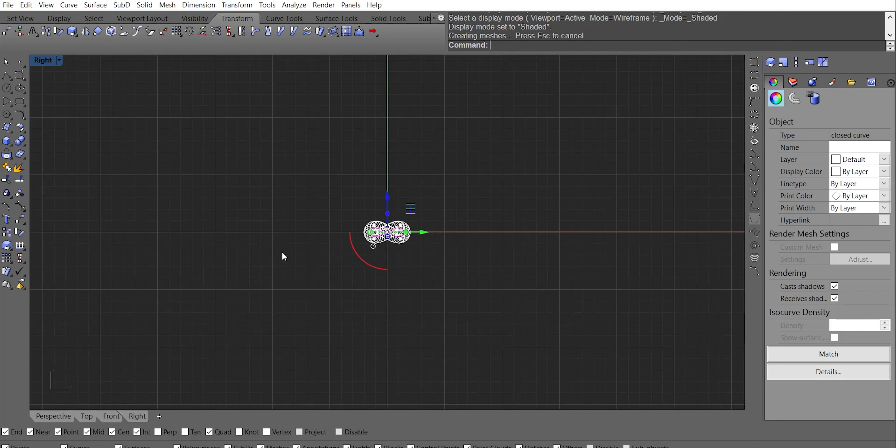
pyautogui.scroll(10, 393, 245)
pyautogui.click(390, 135)
pyautogui.scroll(6, 427, 181)
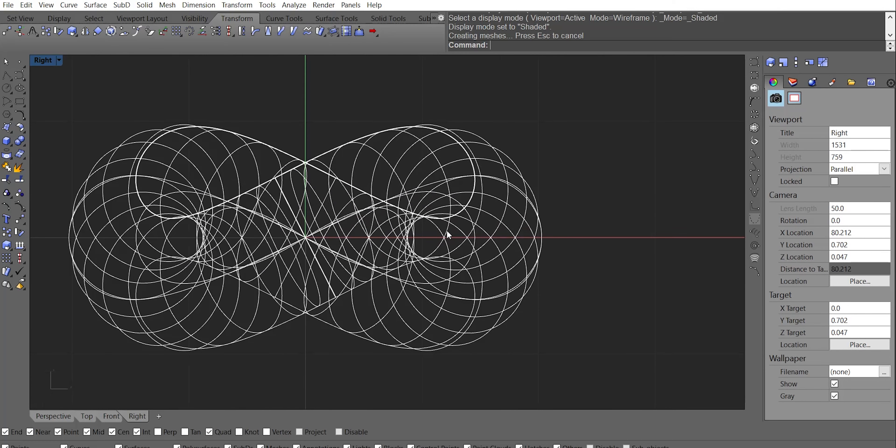
# Try scaling only the twisted curve inside the pipe vertically, and undo the scaling
pyautogui.moveTo(446, 231); pyautogui.dragTo(483, 209, button='right')
pyautogui.click(380, 195)
pyautogui.click(381, 196)
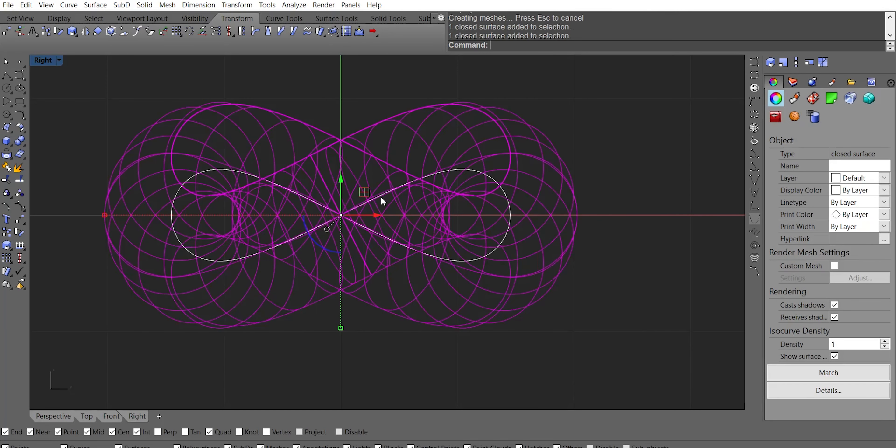
pyautogui.moveTo(590, 140); pyautogui.dragTo(527, 171)
pyautogui.click(527, 170)
pyautogui.keyDown('ctrl'); pyautogui.moveTo(577, 128); pyautogui.dragTo(530, 162); pyautogui.keyUp('ctrl')
pyautogui.moveTo(421, 215); pyautogui.dragTo(457, 201, button='right')
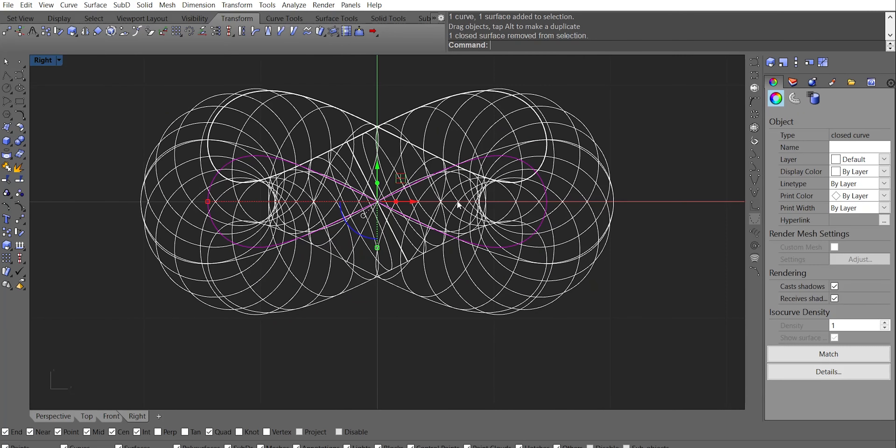
pyautogui.moveTo(376, 248); pyautogui.dragTo(373, 260)
pyautogui.hotkey('ctrl', 'z')
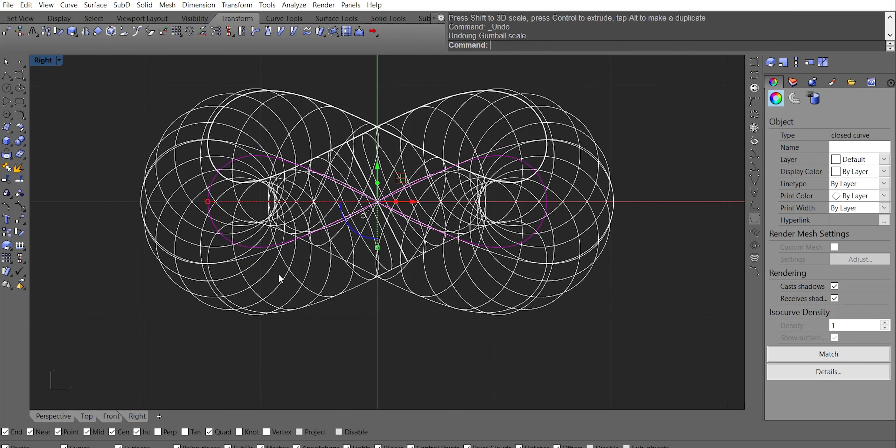
# Delete the pipe surface, keeping the twisted curve
pyautogui.press('Escape')
pyautogui.click(296, 276)
pyautogui.press('Delete')
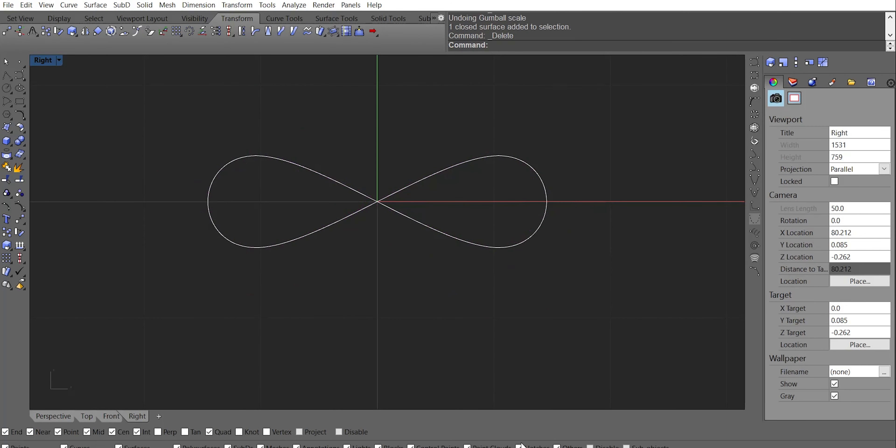
# With Always Record History and Update Children enabled, pipe the twisted curve again at the previous 1.15 diameter
pyautogui.rightClick(540, 447)
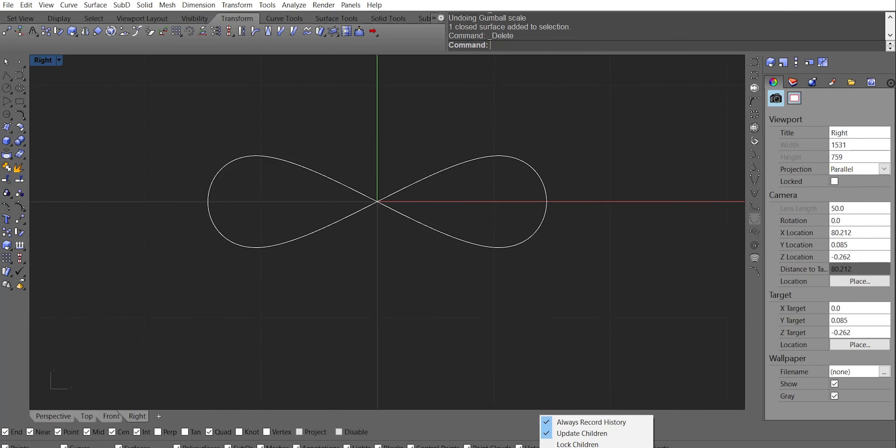
pyautogui.click(555, 266)
pyautogui.click(479, 243)
pyautogui.write('Pipe')
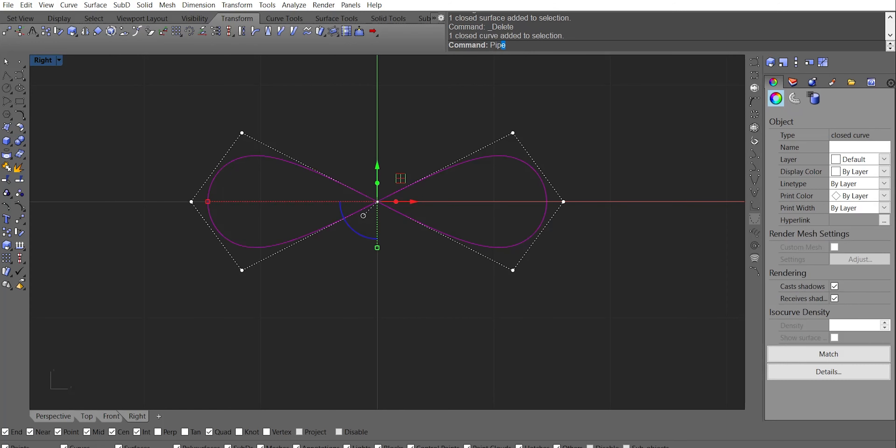
pyautogui.press('Return')
pyautogui.press('Return')
# Scale the twisted curve taller and slightly wider so its piped loops reshape through history, checking it in Ghosted display
pyautogui.moveTo(377, 248); pyautogui.dragTo(377, 253)
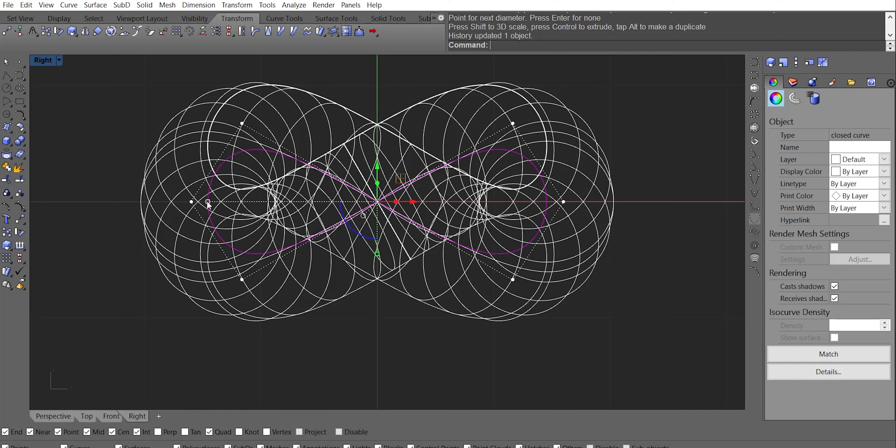
pyautogui.moveTo(207, 204); pyautogui.dragTo(204, 206)
pyautogui.moveTo(377, 255); pyautogui.dragTo(377, 282)
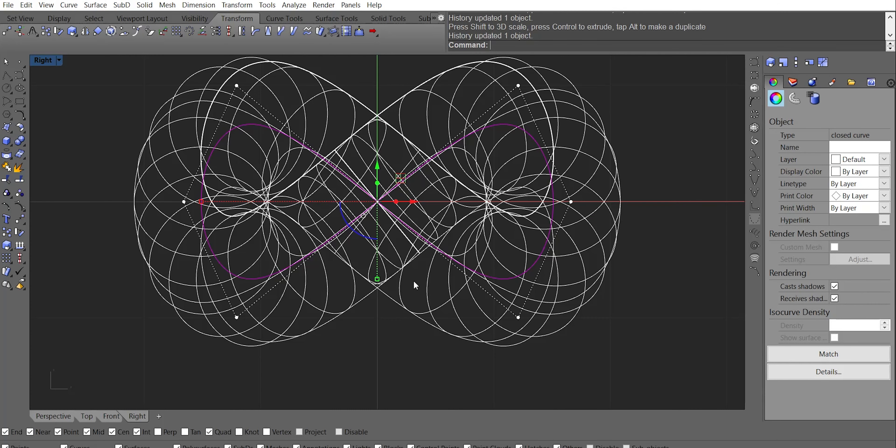
pyautogui.hotkey('ctrl', 'alt', 'g')
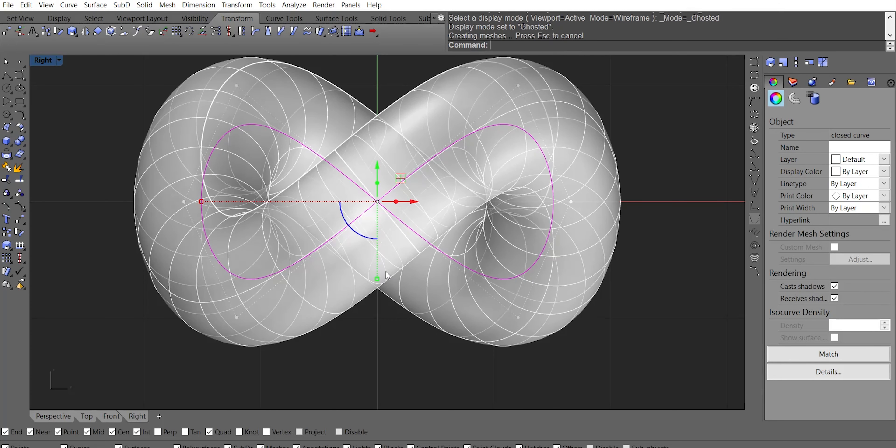
pyautogui.moveTo(378, 279); pyautogui.dragTo(379, 271)
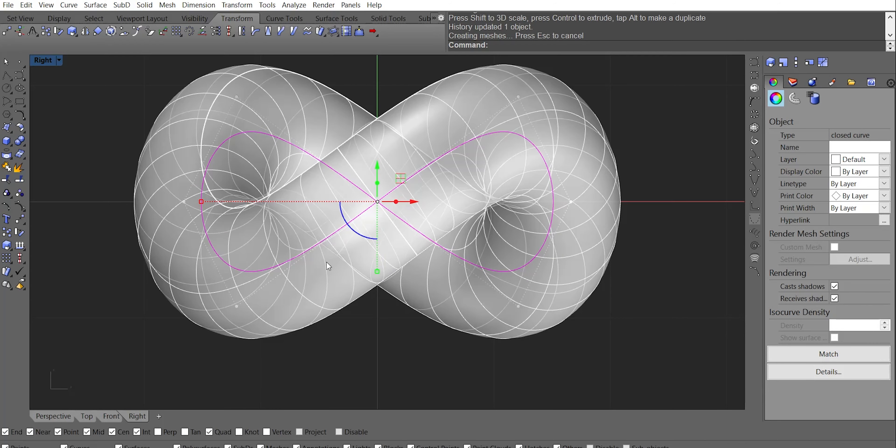
# Draw a horizontal BothSides reference line centered on the origin through the figure-eight link
pyautogui.scroll(-5, 313, 265)
pyautogui.write('a')
pyautogui.press('Return')
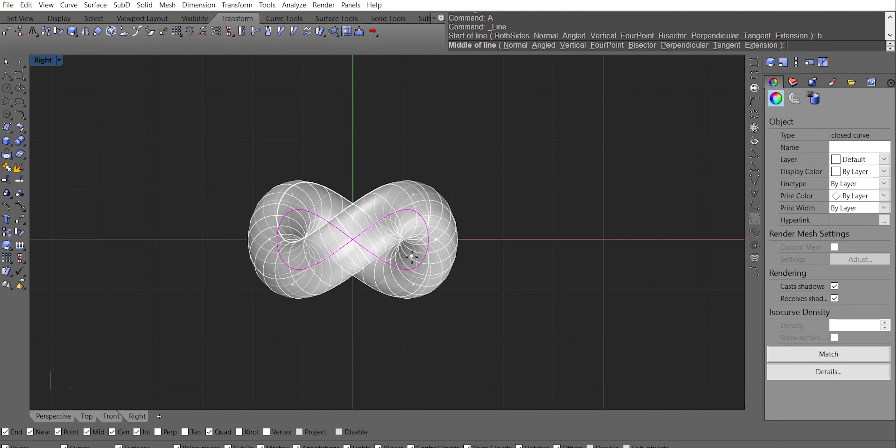
pyautogui.write('0')
pyautogui.press('Return')
pyautogui.click(482, 251)
pyautogui.scroll(5, 430, 240)
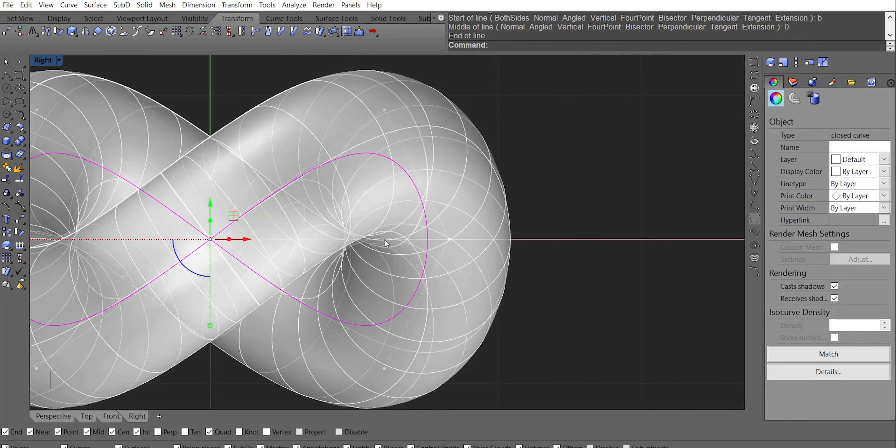
# Scale the twisted curve slightly shorter vertically and delete the horizontal reference line
pyautogui.scroll(-3, 451, 250)
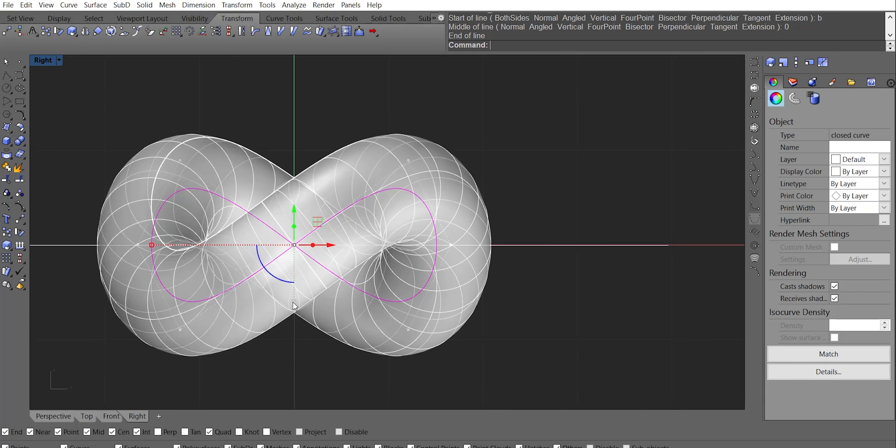
pyautogui.moveTo(294, 303); pyautogui.dragTo(298, 298)
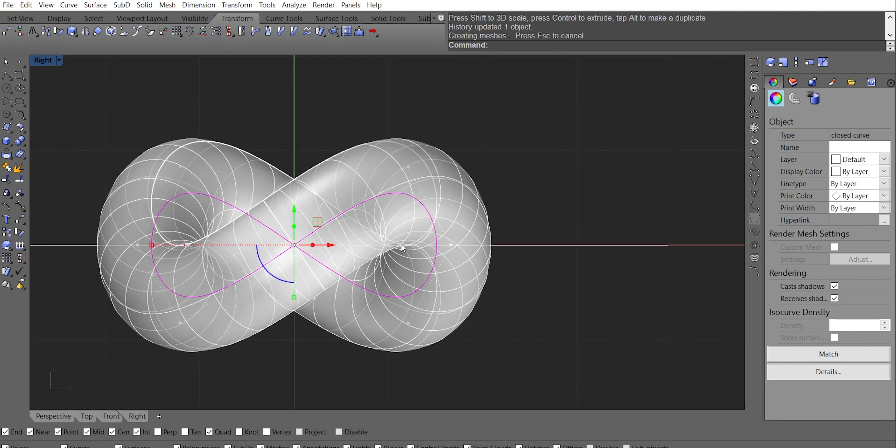
pyautogui.click(573, 245)
pyautogui.moveTo(572, 246); pyautogui.dragTo(562, 262, button='right')
pyautogui.press('Delete')
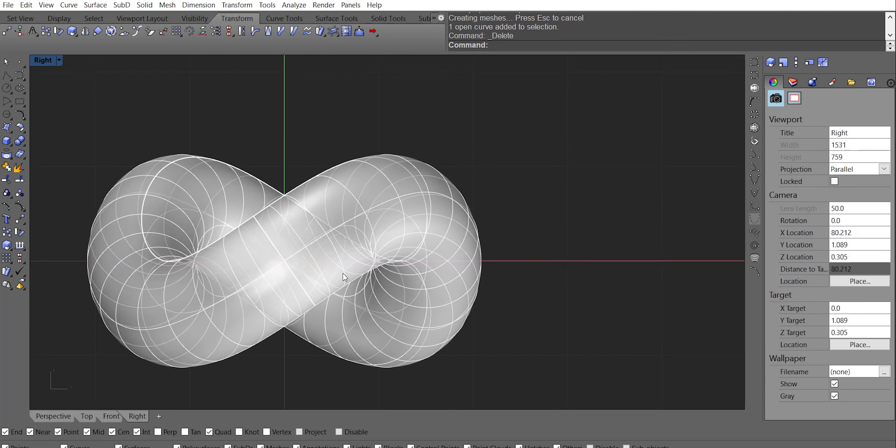
# Draw a rectangle centered on the origin, wider than the link but lower than its loops
pyautogui.moveTo(229, 254); pyautogui.dragTo(282, 248, button='right')
pyautogui.write('re')
pyautogui.press('Return')
pyautogui.write('c')
pyautogui.press('Return')
pyautogui.write('0')
pyautogui.press('Return')
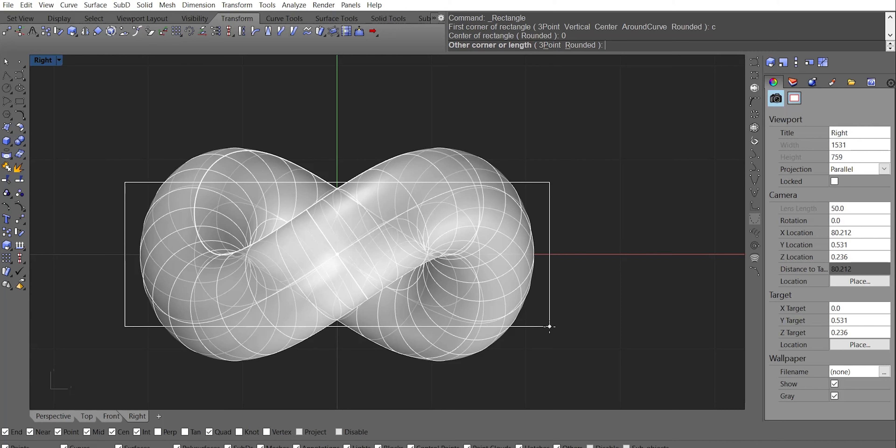
pyautogui.click(549, 326)
# Try narrowing the rectangle horizontally, and undo the scaling
pyautogui.click(532, 324)
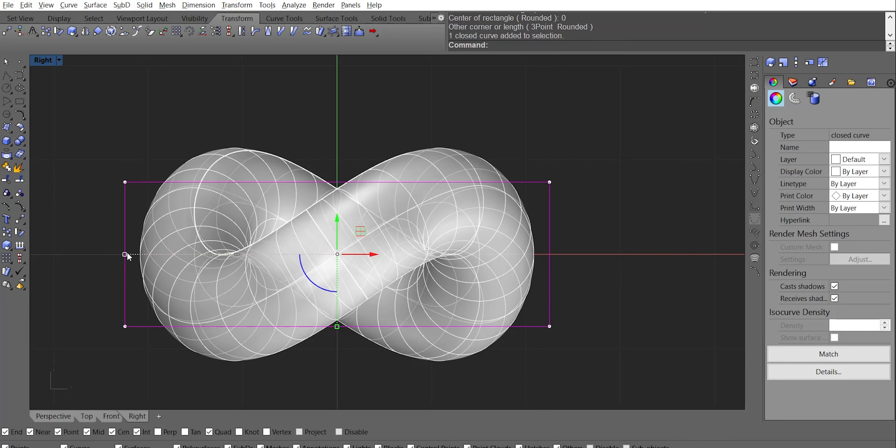
pyautogui.moveTo(127, 253); pyautogui.dragTo(157, 255)
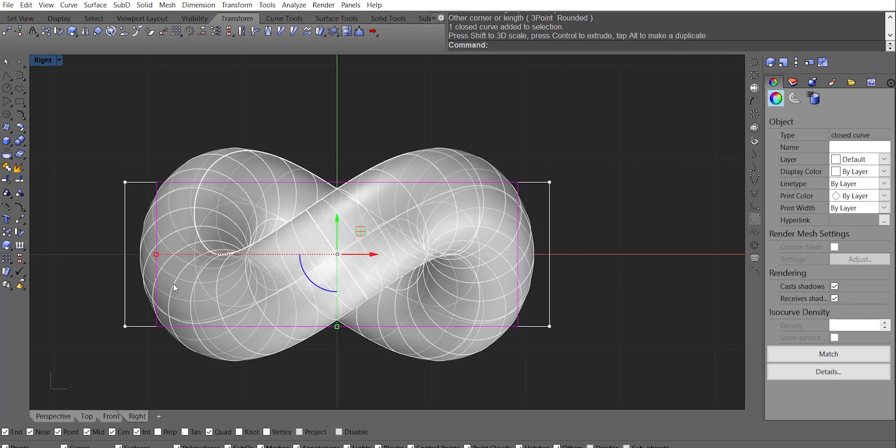
pyautogui.hotkey('ctrl', 'z')
# In the Perspective view, extrude the rectangle to both sides as a solid box enclosing the link's length
pyautogui.click(126, 214)
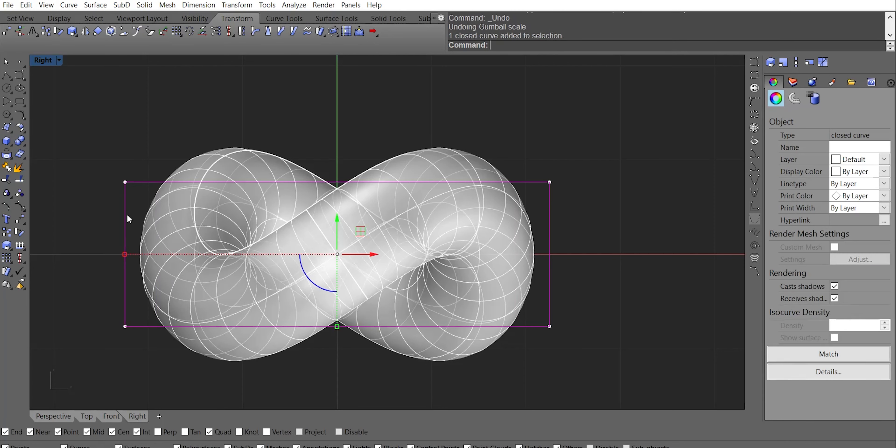
pyautogui.click(53, 416)
pyautogui.write('e')
pyautogui.press('Return')
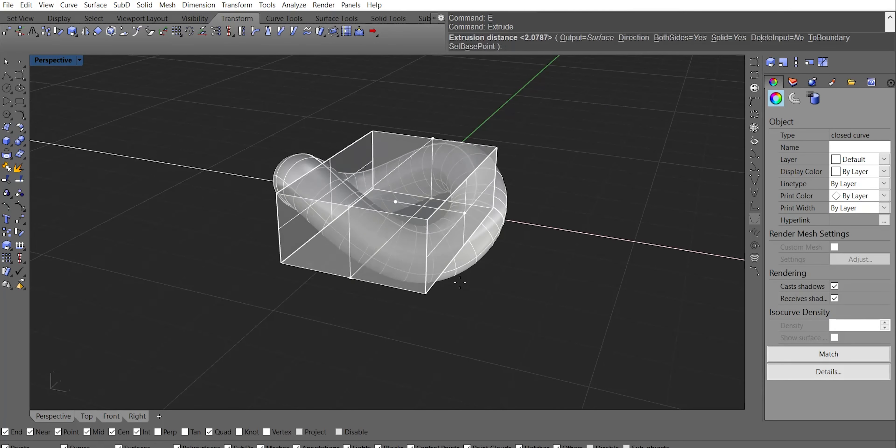
pyautogui.click(401, 299)
pyautogui.click(401, 298)
# Boolean-intersect the pipe link with the box to cut flat faces on its upper and lower sides
pyautogui.moveTo(343, 279); pyautogui.dragTo(314, 183, button='right')
pyautogui.click(366, 114)
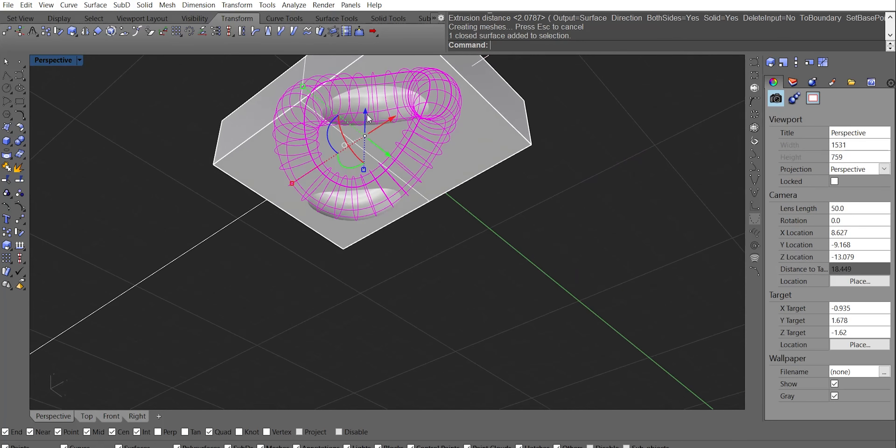
pyautogui.keyDown('shift'); pyautogui.moveTo(366, 114); pyautogui.dragTo(364, 171, button='right'); pyautogui.keyUp('shift')
pyautogui.scroll(-3, 63, 37)
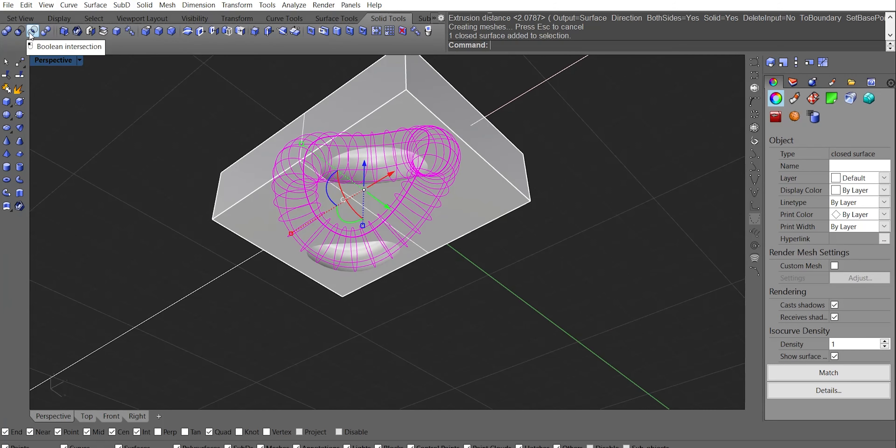
pyautogui.click(31, 33)
pyautogui.click(243, 175)
pyautogui.press('Return')
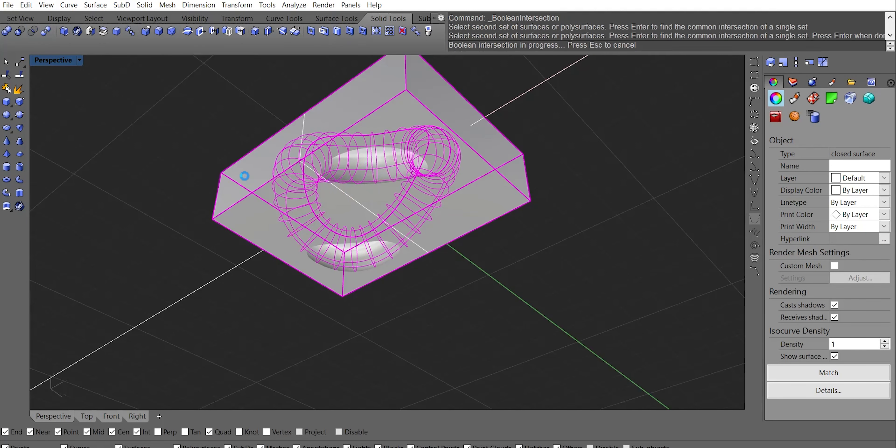
# Delete the leftover rectangle curve around the flattened link
pyautogui.click(238, 175)
pyautogui.moveTo(377, 168); pyautogui.dragTo(405, 244, button='right')
pyautogui.click(379, 237)
pyautogui.press('Delete')
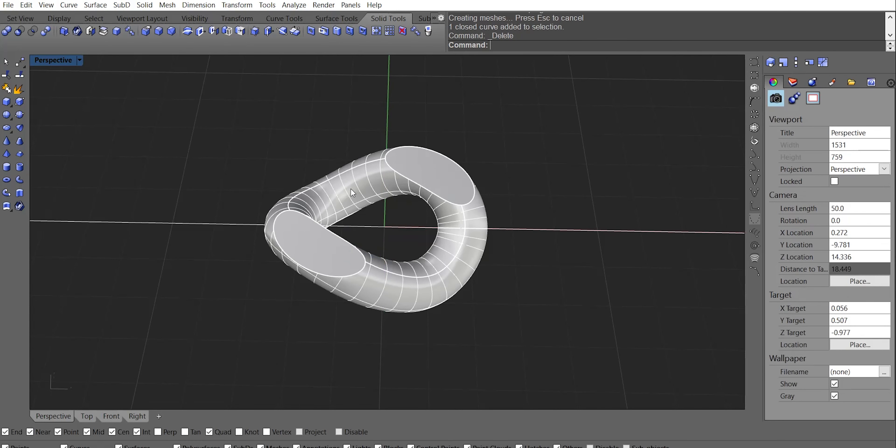
pyautogui.scroll(-3, 350, 188)
pyautogui.scroll(3, 361, 233)
pyautogui.click(372, 243)
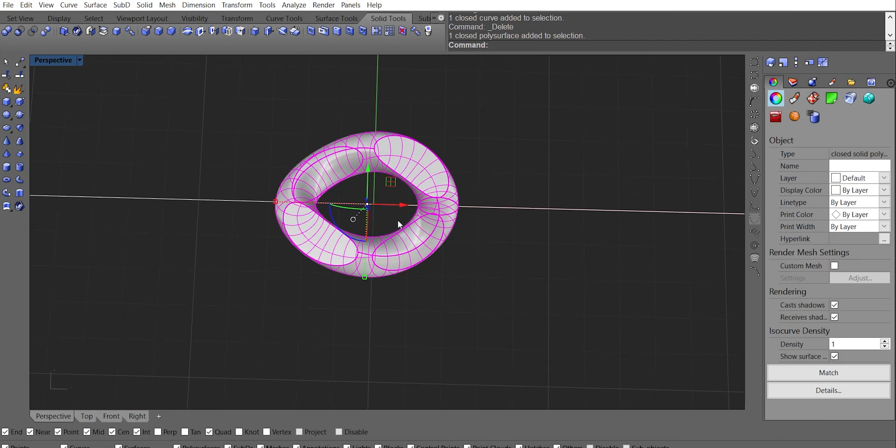
pyautogui.moveTo(398, 222); pyautogui.dragTo(384, 242, button='right')
pyautogui.middleClick(484, 126)
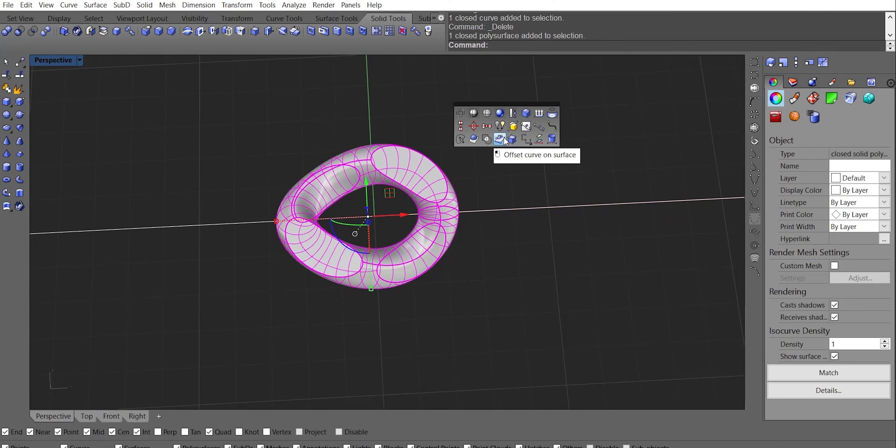
pyautogui.click(196, 69)
# Create a rectangular array of 20 links in the X direction with a spacing of about 2.93
pyautogui.scroll(3, 109, 33)
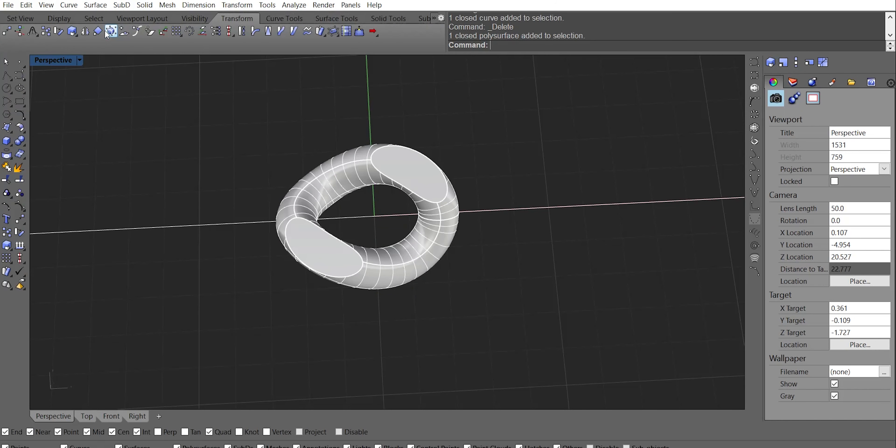
pyautogui.click(182, 34)
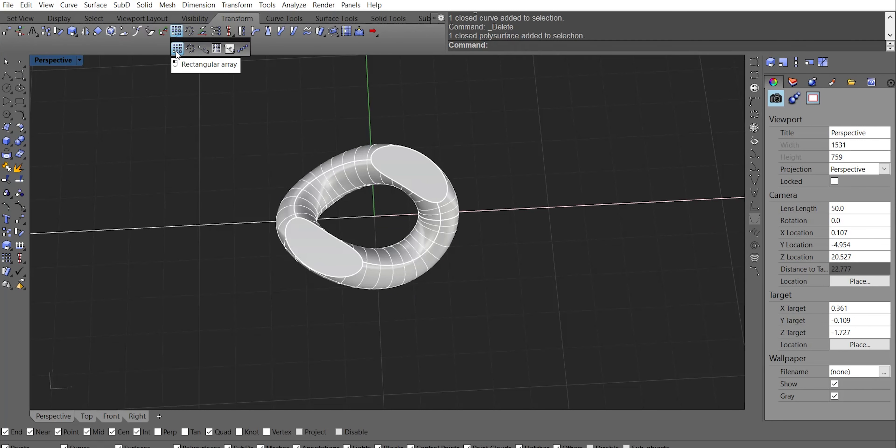
pyautogui.click(177, 49)
pyautogui.click(366, 173)
pyautogui.press('Return')
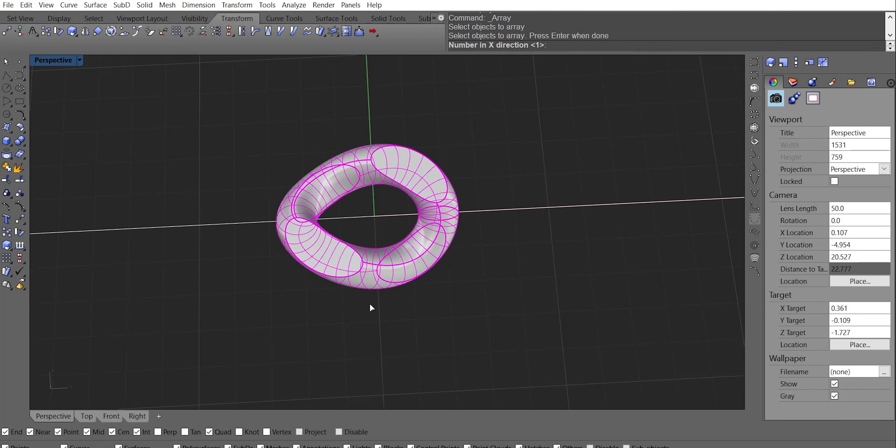
pyautogui.press('Return')
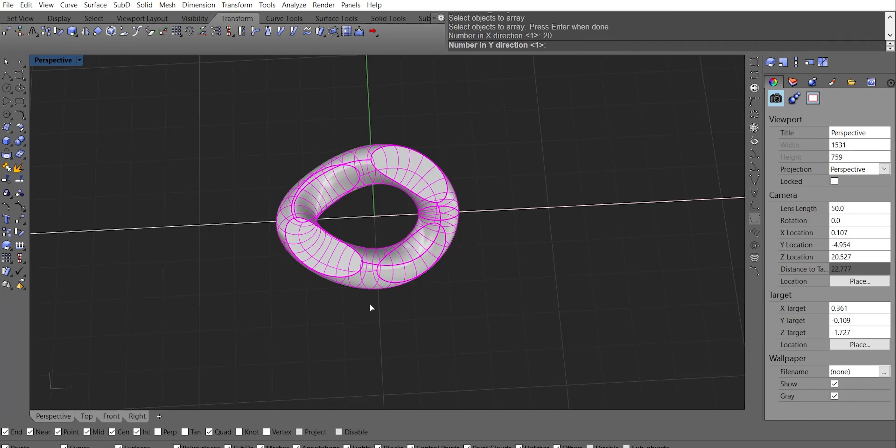
pyautogui.press('Return')
pyautogui.click(311, 322)
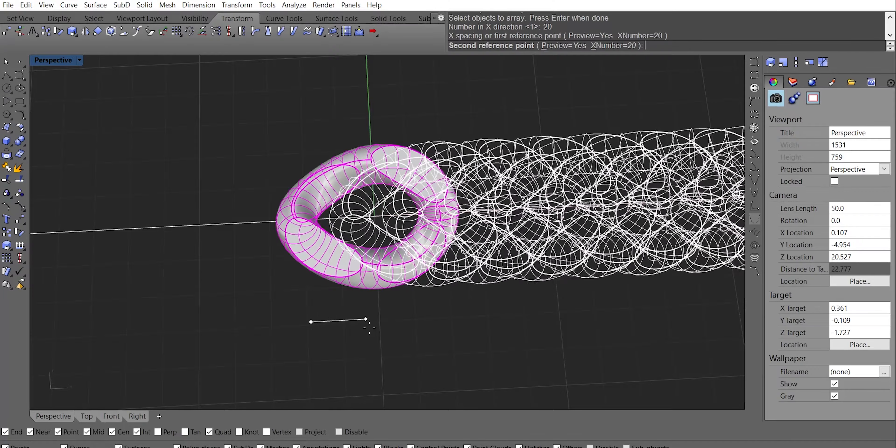
pyautogui.click(417, 331)
pyautogui.press('Return')
# Delete the nine links at the far end of the array, leaving the center line in place
pyautogui.scroll(-12, 416, 298)
pyautogui.moveTo(416, 298); pyautogui.dragTo(407, 313, button='right')
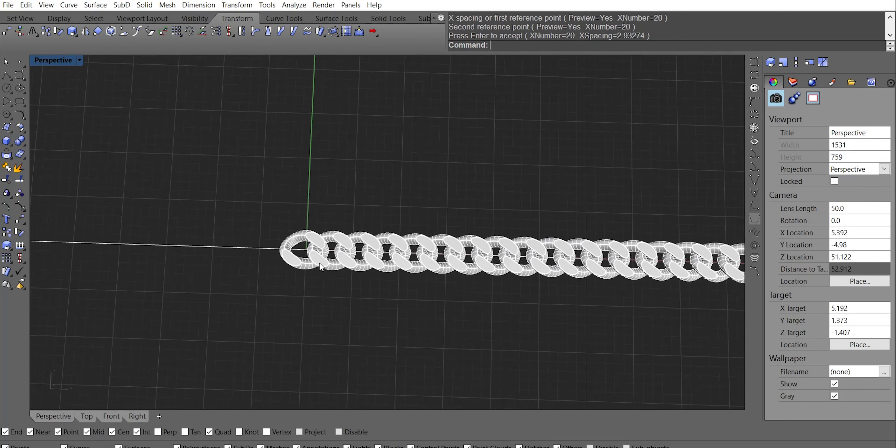
pyautogui.keyDown('shift'); pyautogui.moveTo(566, 318); pyautogui.dragTo(541, 316, button='right'); pyautogui.keyUp('shift')
pyautogui.scroll(-5, 390, 283)
pyautogui.moveTo(390, 282)
pyautogui.mouseDown(button='right')
pyautogui.moveTo(388, 152)
pyautogui.moveTo(402, 168)
pyautogui.moveTo(400, 282)
pyautogui.mouseUp(button='right')
pyautogui.moveTo(548, 278); pyautogui.dragTo(387, 178)
pyautogui.scroll(6, 377, 239)
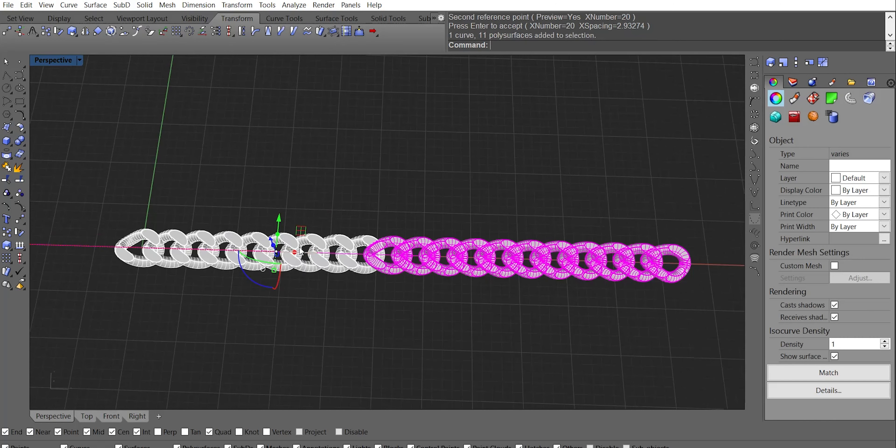
pyautogui.keyDown('ctrl'); pyautogui.click(390, 253); pyautogui.keyUp('ctrl')
pyautogui.scroll(9, 455, 268)
pyautogui.scroll(-6, 325, 297)
pyautogui.keyDown('shift'); pyautogui.moveTo(325, 298); pyautogui.dragTo(363, 272, button='right'); pyautogui.keyUp('shift')
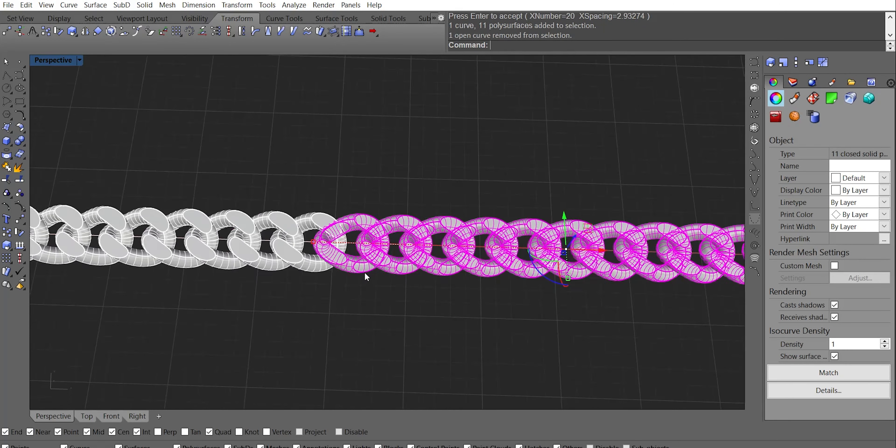
pyautogui.scroll(4, 365, 271)
pyautogui.keyDown('ctrl'); pyautogui.moveTo(409, 314); pyautogui.dragTo(379, 271); pyautogui.keyUp('ctrl')
pyautogui.keyDown('ctrl'); pyautogui.click(455, 287); pyautogui.keyUp('ctrl')
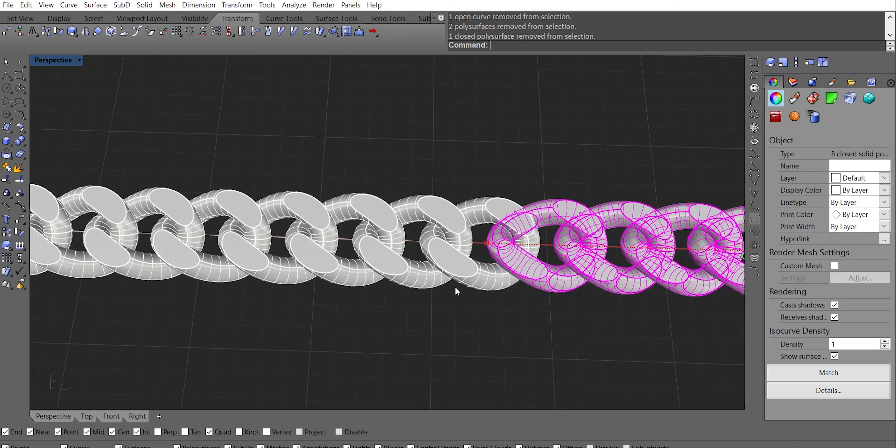
pyautogui.press('Delete')
pyautogui.click(481, 275)
pyautogui.press('Delete')
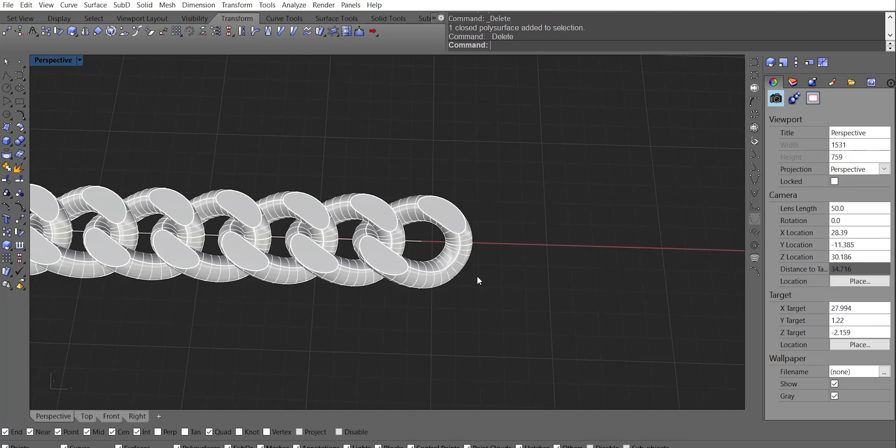
# Polar-array all links except the first around the origin with 2 items over 360 degrees
pyautogui.scroll(-5, 466, 266)
pyautogui.keyDown('shift'); pyautogui.moveTo(436, 276); pyautogui.dragTo(358, 284, button='right'); pyautogui.keyUp('shift')
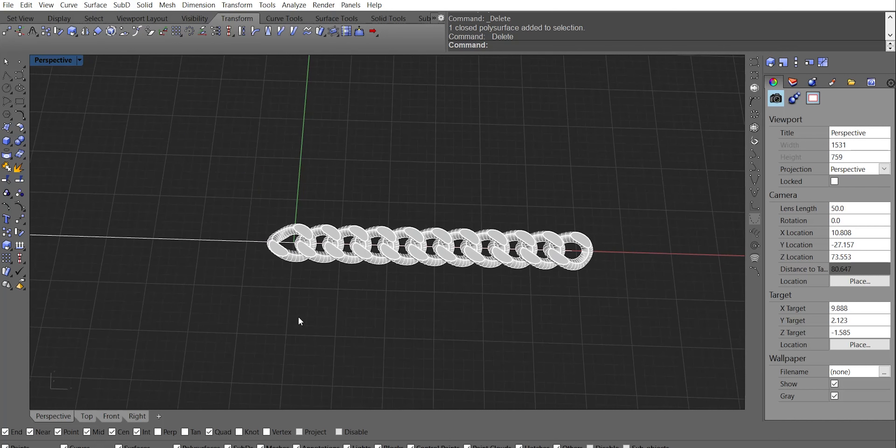
pyautogui.moveTo(294, 316); pyautogui.dragTo(622, 176)
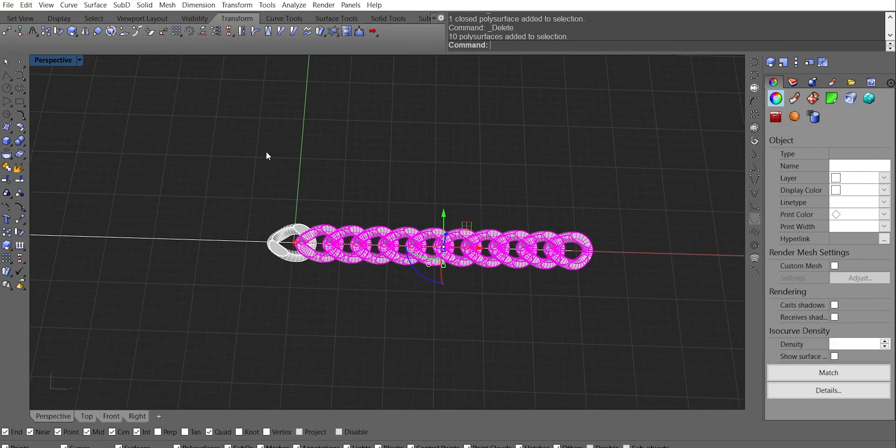
pyautogui.click(189, 31)
pyautogui.write('0')
pyautogui.press('Return')
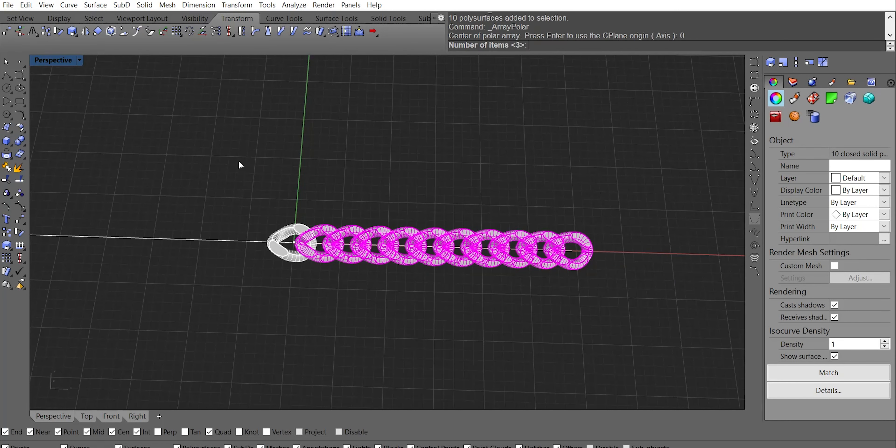
pyautogui.write('2')
pyautogui.press('Return')
pyautogui.press('Return')
pyautogui.press('Return')
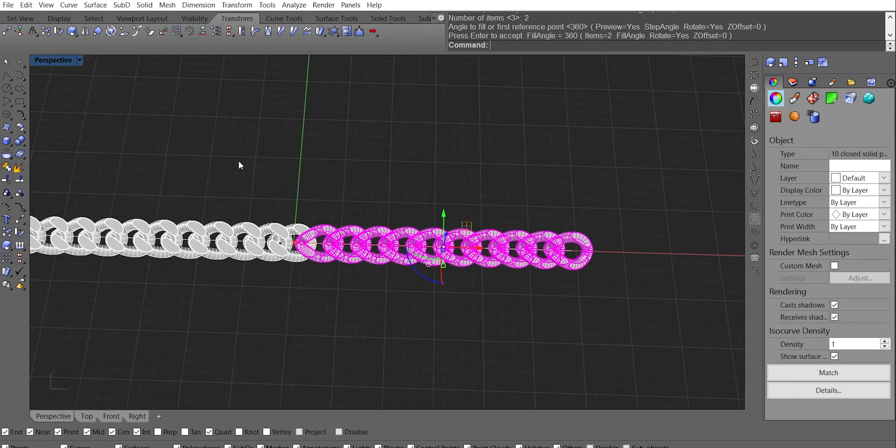
pyautogui.press('Escape')
# Delete the three surplus links at each end of the chain
pyautogui.moveTo(416, 320)
pyautogui.mouseDown(button='right')
pyautogui.moveTo(314, 331)
pyautogui.moveTo(299, 230)
pyautogui.moveTo(364, 266)
pyautogui.moveTo(424, 326)
pyautogui.mouseUp(button='right')
pyautogui.moveTo(524, 324); pyautogui.dragTo(531, 309, button='right')
pyautogui.scroll(2, 530, 309)
pyautogui.moveTo(504, 312); pyautogui.dragTo(638, 185)
pyautogui.click(512, 257)
pyautogui.moveTo(512, 258); pyautogui.dragTo(323, 233, button='right')
pyautogui.scroll(4, 323, 234)
pyautogui.keyDown('shift'); pyautogui.moveTo(216, 256); pyautogui.dragTo(375, 162); pyautogui.keyUp('shift')
pyautogui.scroll(-4, 315, 254)
pyautogui.keyDown('shift'); pyautogui.moveTo(571, 249); pyautogui.dragTo(507, 252, button='right'); pyautogui.keyUp('shift')
pyautogui.press('Delete')
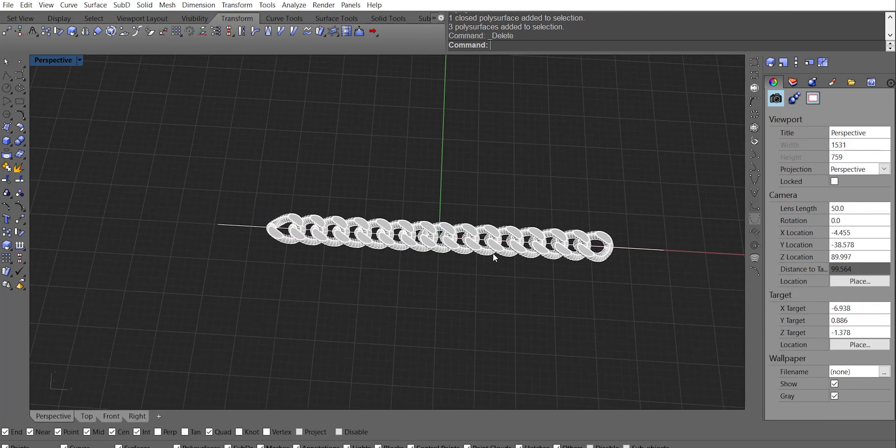
# Show the hidden large circle together with the straight chain
pyautogui.moveTo(570, 269); pyautogui.dragTo(494, 248, button='right')
pyautogui.hotkey('ctrl', 'shift', 'h')
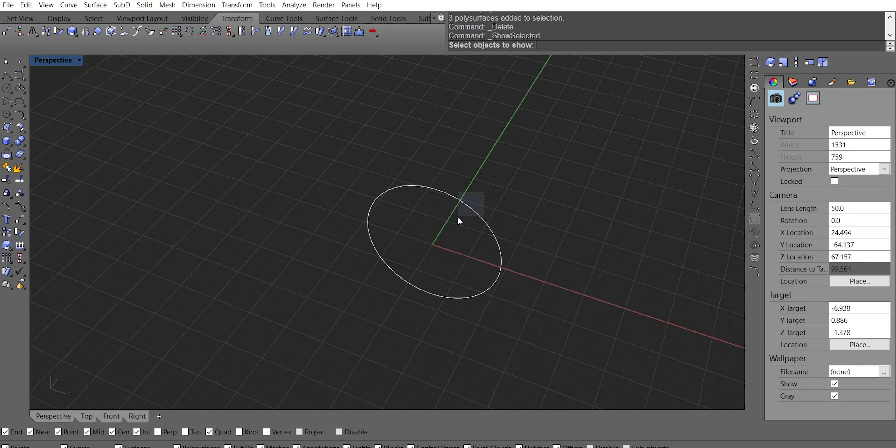
pyautogui.moveTo(458, 220); pyautogui.dragTo(450, 223)
pyautogui.press('Return')
pyautogui.moveTo(450, 222); pyautogui.dragTo(301, 208, button='right')
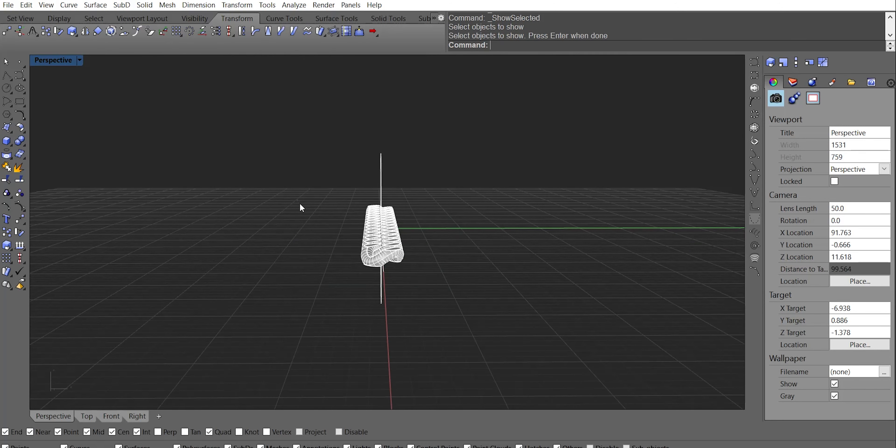
# Move the straight chain and its center line along the Y axis, clear of the large circle
pyautogui.hotkey('ctrl', 'a')
pyautogui.moveTo(454, 315); pyautogui.dragTo(530, 314, button='right')
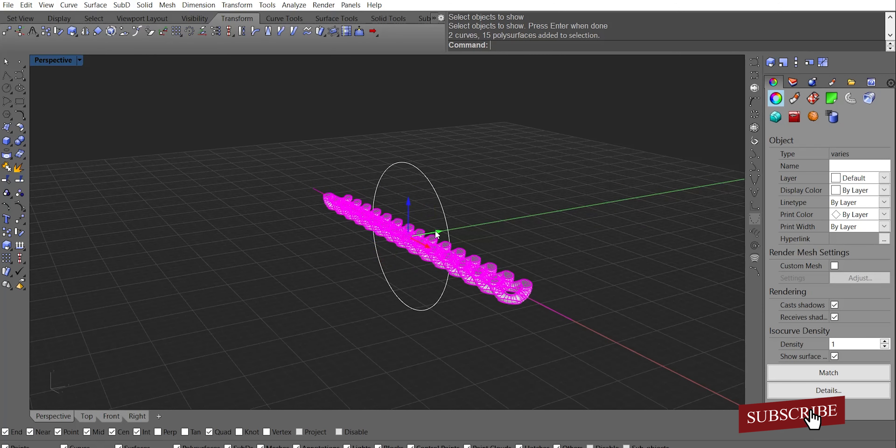
pyautogui.moveTo(437, 232); pyautogui.dragTo(525, 216)
pyautogui.click(536, 273)
pyautogui.moveTo(545, 278); pyautogui.dragTo(496, 277, button='right')
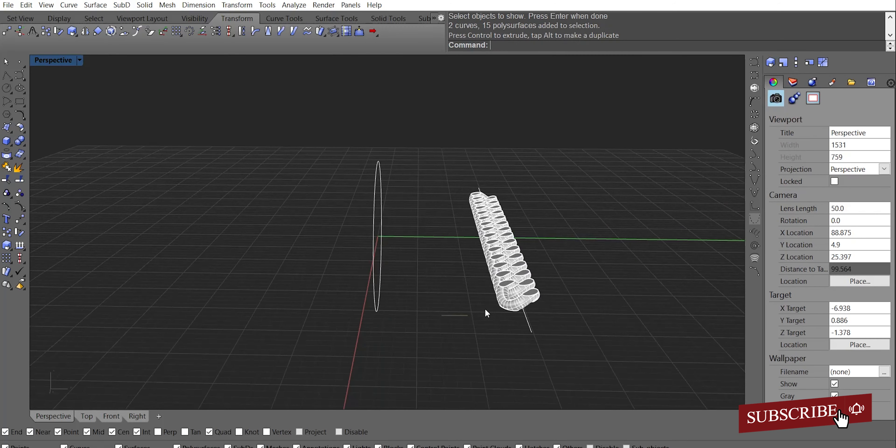
# Flow a copy of the chain from its straight center line onto the large circle, with Stretch set to No
pyautogui.moveTo(441, 316); pyautogui.dragTo(591, 181)
pyautogui.moveTo(591, 181); pyautogui.dragTo(558, 283, button='right')
pyautogui.moveTo(539, 267); pyautogui.dragTo(497, 260, button='right')
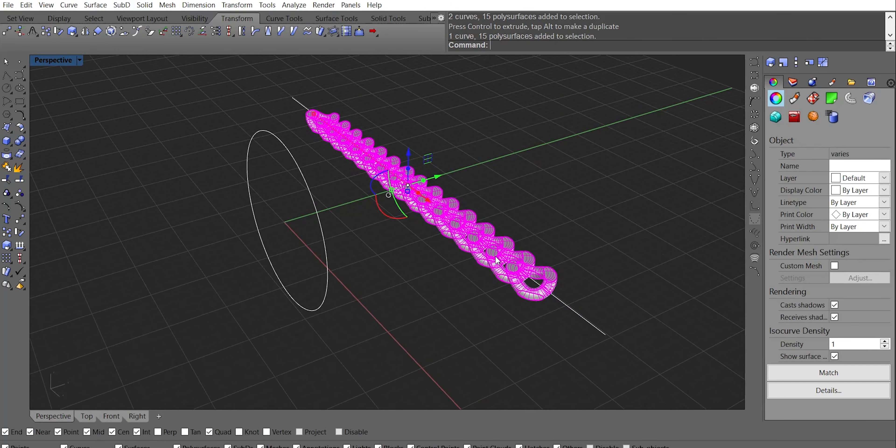
pyautogui.write('Flow')
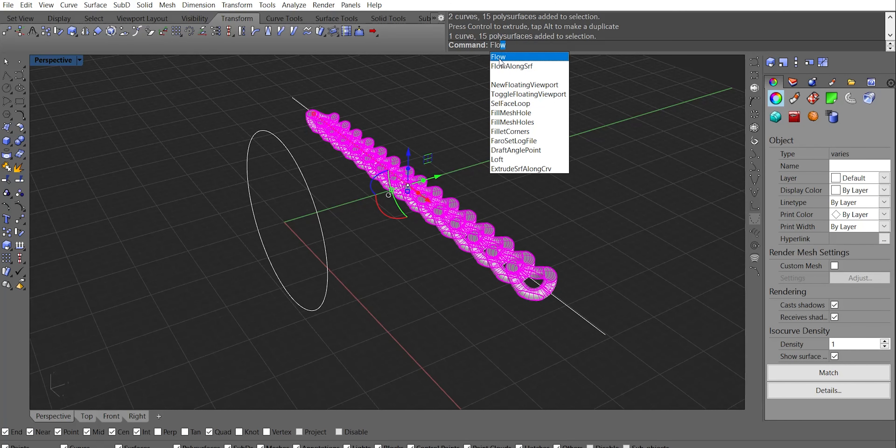
pyautogui.click(500, 57)
pyautogui.click(604, 334)
pyautogui.moveTo(539, 342); pyautogui.dragTo(327, 310, button='right')
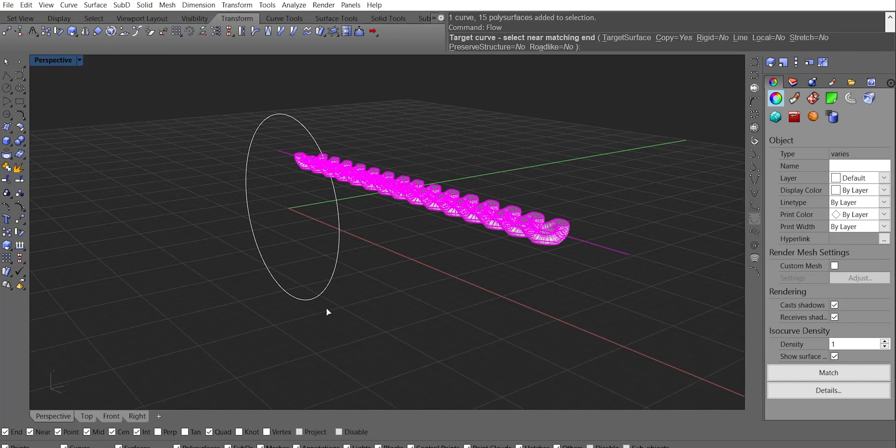
pyautogui.click(305, 301)
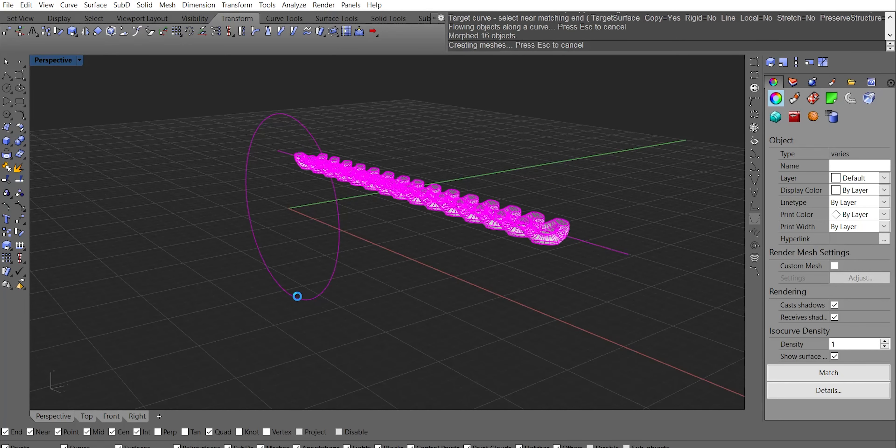
# Raise the straight chain until its underside rests on the center line, updating the flowed chain through history
pyautogui.moveTo(273, 201); pyautogui.dragTo(377, 205, button='right')
pyautogui.click(111, 416)
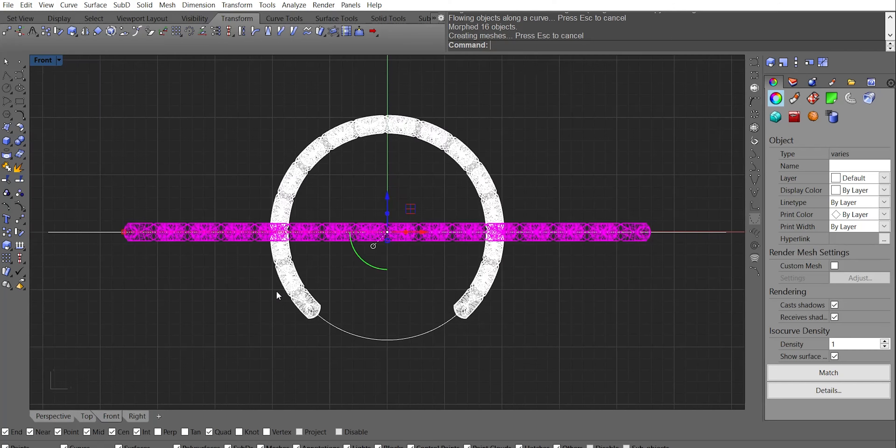
pyautogui.scroll(12, 384, 251)
pyautogui.scroll(5, 379, 257)
pyautogui.moveTo(375, 248); pyautogui.dragTo(389, 159)
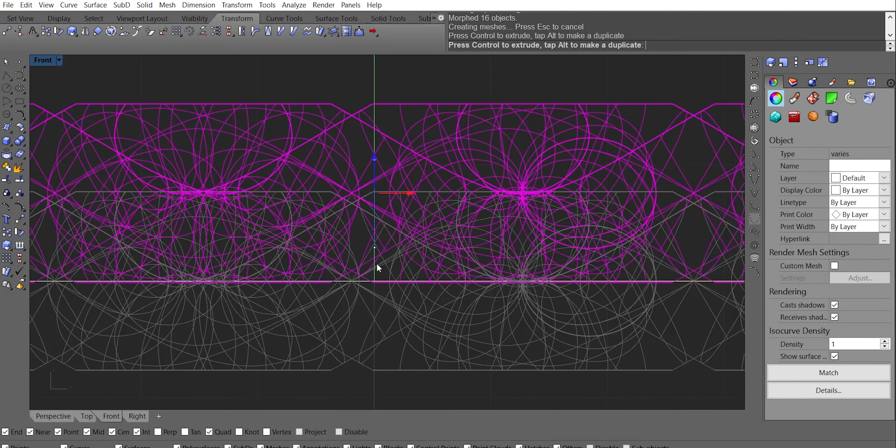
pyautogui.scroll(-5, 376, 266)
pyautogui.moveTo(292, 336); pyautogui.dragTo(375, 233, button='right')
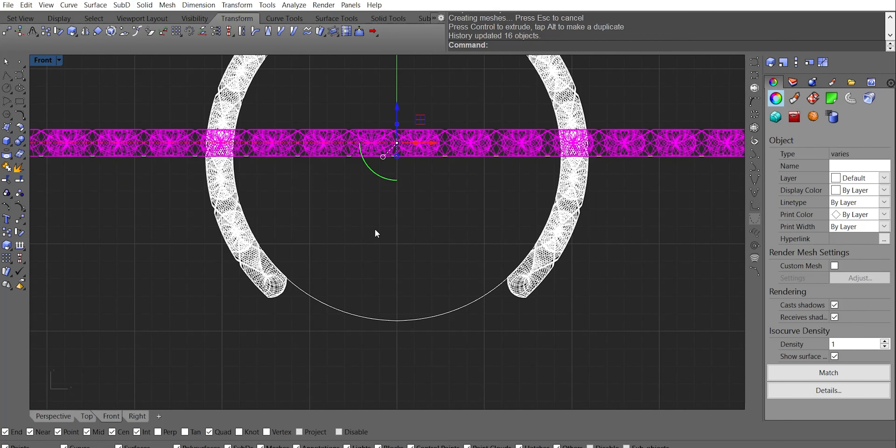
pyautogui.scroll(2, 445, 299)
pyautogui.scroll(-2, 168, 362)
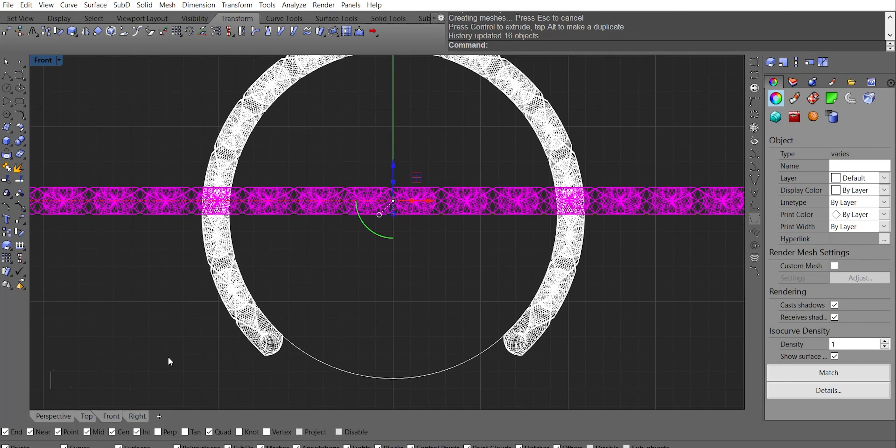
# Delete the straight chain and its center line, keeping the flowed chain and the circle
pyautogui.moveTo(463, 150); pyautogui.dragTo(393, 237, button='right')
pyautogui.click(544, 170)
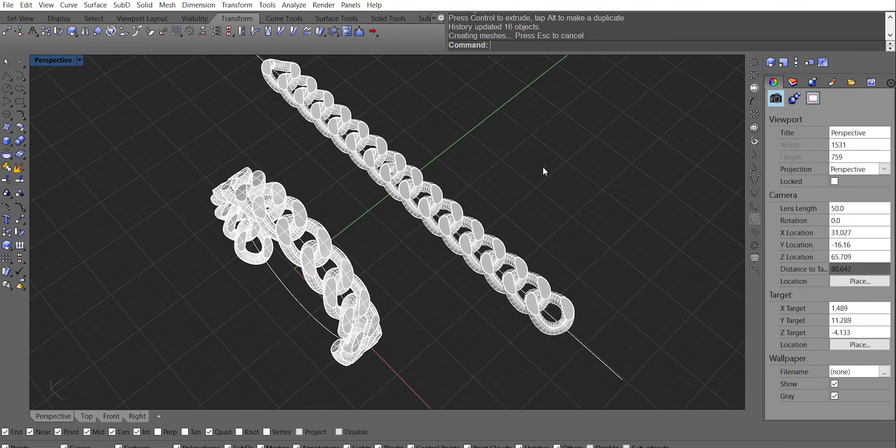
pyautogui.moveTo(482, 134); pyautogui.dragTo(372, 222)
pyautogui.press('Delete')
pyautogui.moveTo(412, 228); pyautogui.dragTo(400, 257, button='right')
pyautogui.moveTo(448, 149); pyautogui.dragTo(387, 275)
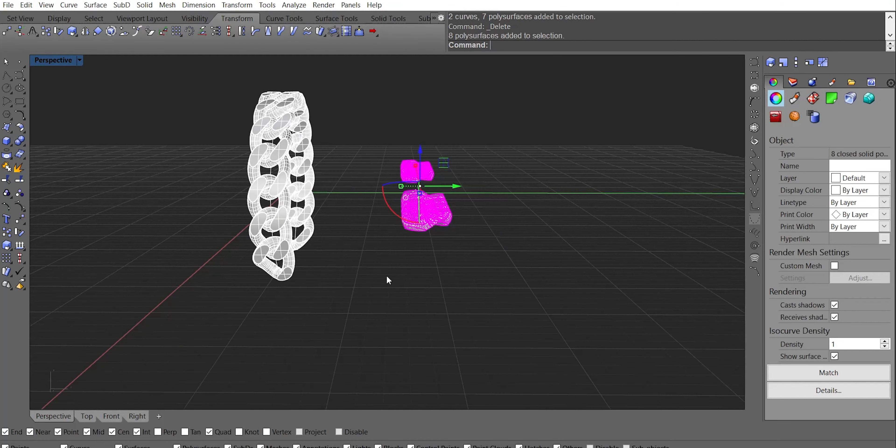
pyautogui.press('Delete')
# Delete the seven flowed links on the negative X side of the circle
pyautogui.moveTo(358, 267); pyautogui.dragTo(403, 221, button='right')
pyautogui.keyDown('shift'); pyautogui.moveTo(407, 137); pyautogui.dragTo(416, 190, button='right'); pyautogui.keyUp('shift')
pyautogui.scroll(4, 416, 189)
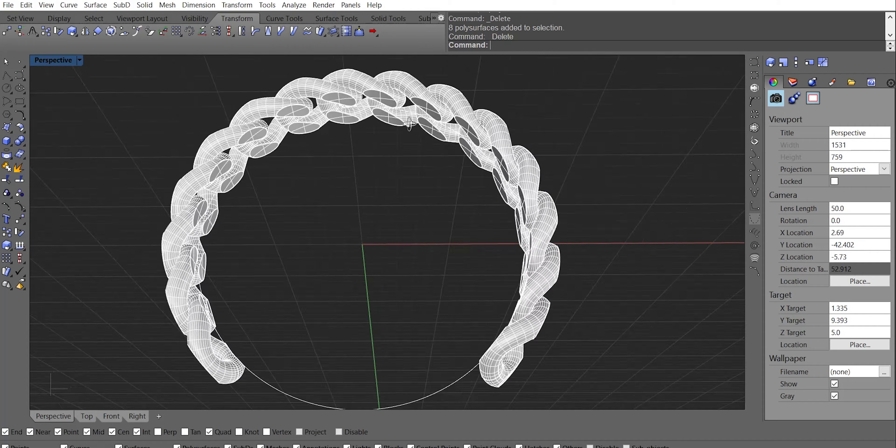
pyautogui.moveTo(410, 120); pyautogui.dragTo(405, 73, button='right')
pyautogui.keyDown('shift'); pyautogui.moveTo(352, 104); pyautogui.dragTo(332, 106, button='right'); pyautogui.keyUp('shift')
pyautogui.scroll(9, 378, 170)
pyautogui.scroll(-10, 365, 132)
pyautogui.moveTo(116, 99); pyautogui.dragTo(393, 314)
pyautogui.press('Delete')
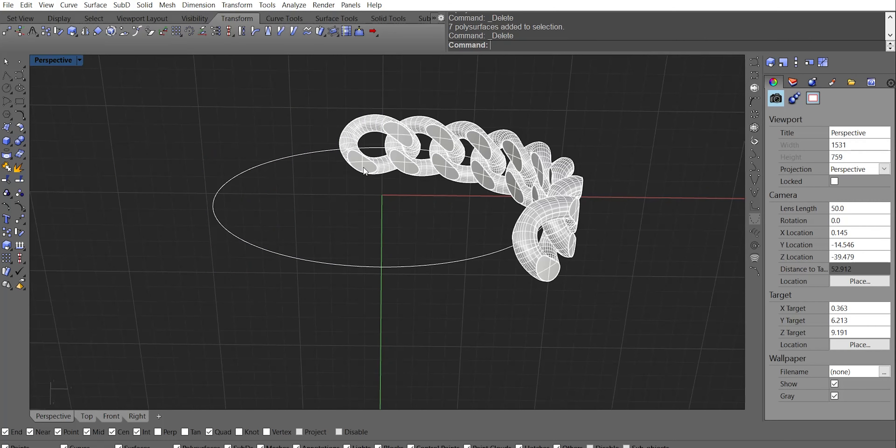
# Delete the flowed links on the positive X side, keeping only the link at the top of the circle
pyautogui.click(363, 167)
pyautogui.moveTo(386, 139); pyautogui.dragTo(388, 296, button='right')
pyautogui.scroll(-6, 404, 174)
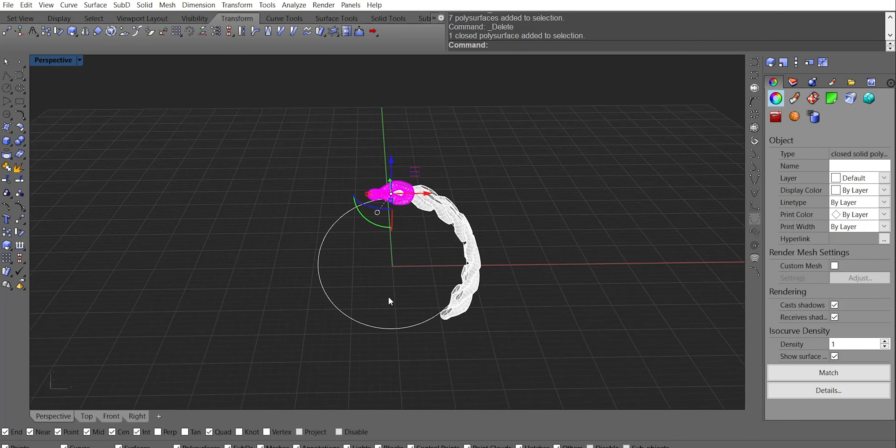
pyautogui.click(397, 344)
pyautogui.moveTo(397, 345); pyautogui.dragTo(508, 163)
pyautogui.press('Delete')
# Rotate the remaining link around the origin in the Front view so its center aligns with the vertical axis
pyautogui.scroll(8, 364, 186)
pyautogui.moveTo(449, 235); pyautogui.dragTo(418, 222, button='right')
pyautogui.click(431, 133)
pyautogui.click(111, 416)
pyautogui.scroll(5, 385, 132)
pyautogui.write('R')
pyautogui.press('Return')
pyautogui.write('0')
pyautogui.press('Return')
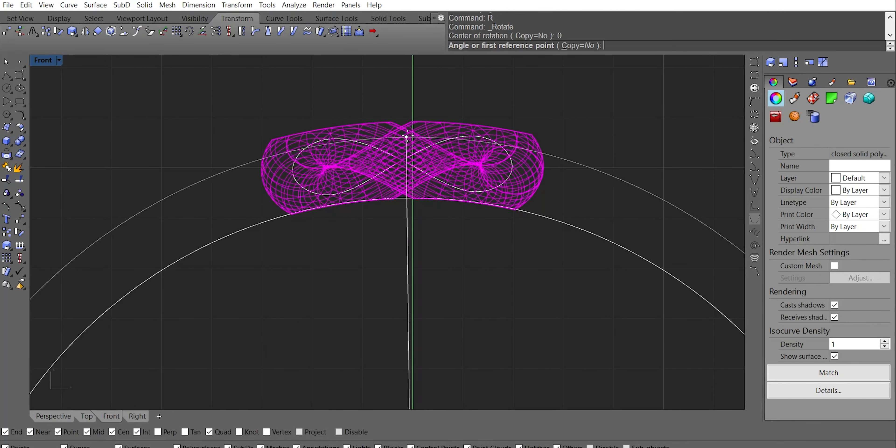
pyautogui.click(402, 128)
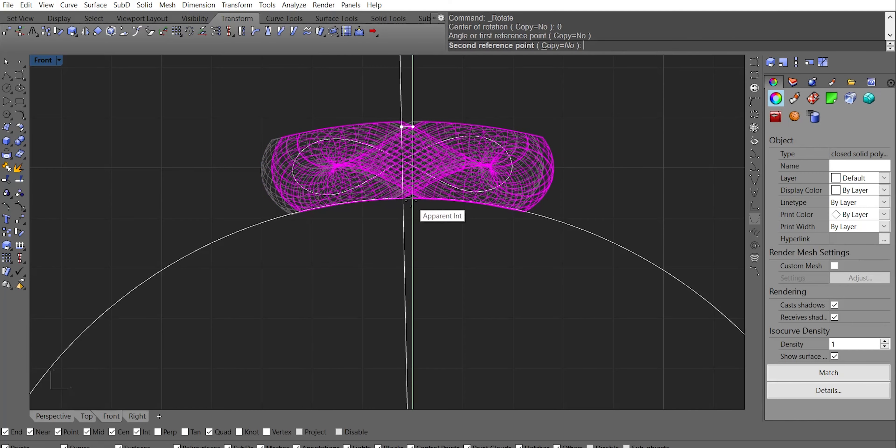
pyautogui.scroll(8, 413, 203)
pyautogui.click(414, 183)
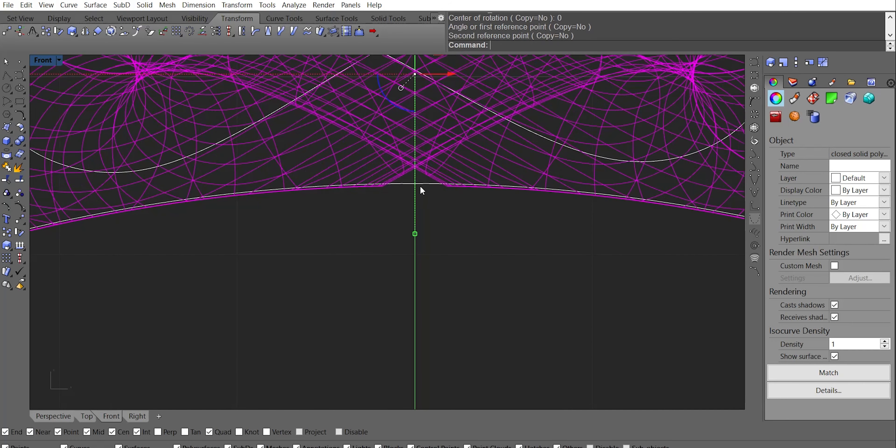
# Delete the closed guide curve running through the link, keeping the link and the large circle
pyautogui.scroll(-8, 420, 188)
pyautogui.click(264, 98)
pyautogui.moveTo(263, 98); pyautogui.dragTo(529, 224)
pyautogui.press('Delete')
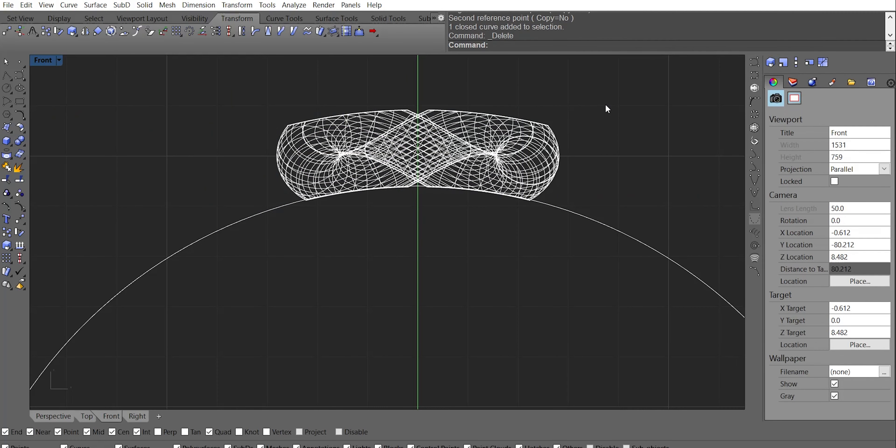
# Preview a polar array of the link around the origin with 30 items over 360 degrees
pyautogui.click(433, 153)
pyautogui.scroll(-5, 432, 154)
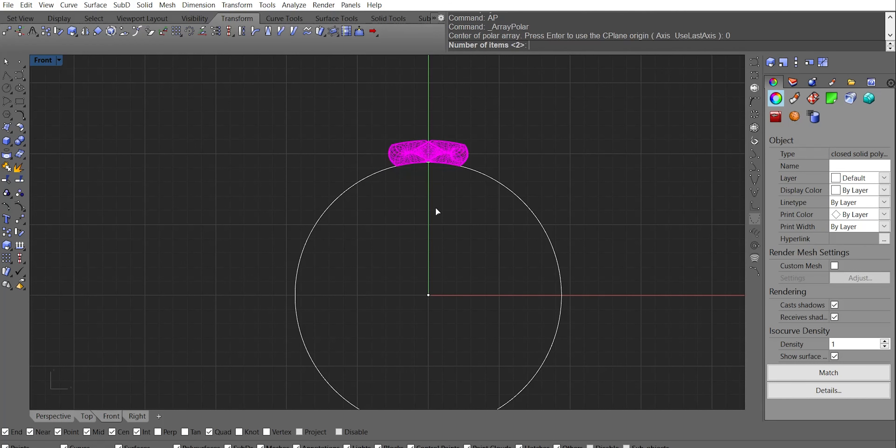
pyautogui.write('30')
pyautogui.press('Return')
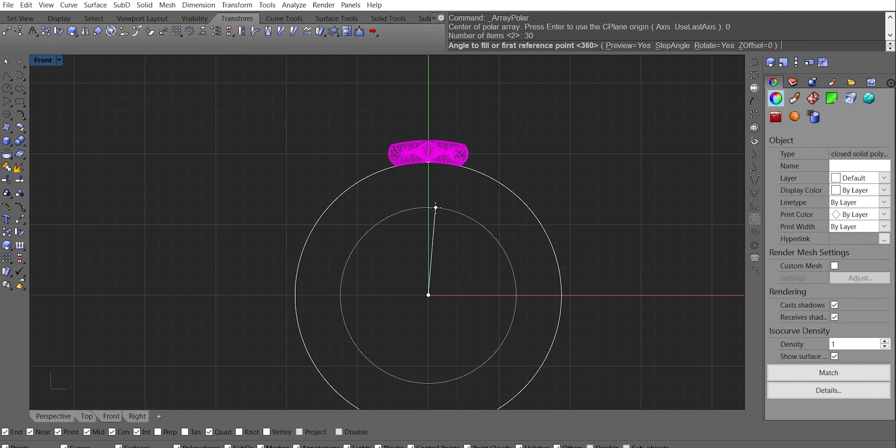
pyautogui.press('Return')
pyautogui.click(54, 416)
pyautogui.moveTo(378, 245); pyautogui.dragTo(432, 281, button='right')
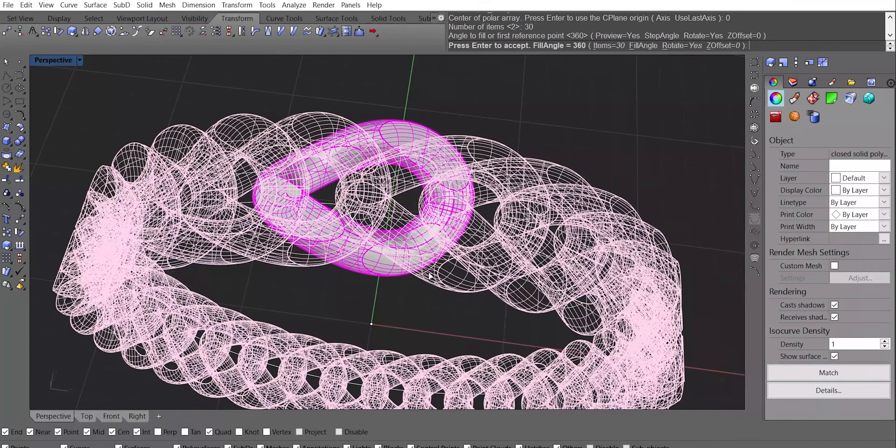
# Set the polar array to 20 items and accept it
pyautogui.write('i')
pyautogui.press('Return')
pyautogui.write('20')
pyautogui.press('Return')
pyautogui.press('Return')
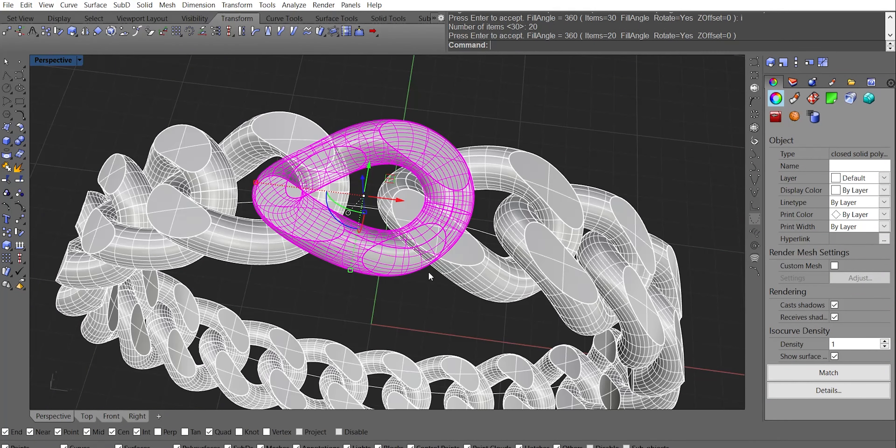
# Examine how closely neighbouring links of the circular chain interlock
pyautogui.moveTo(449, 301); pyautogui.dragTo(472, 168, button='right')
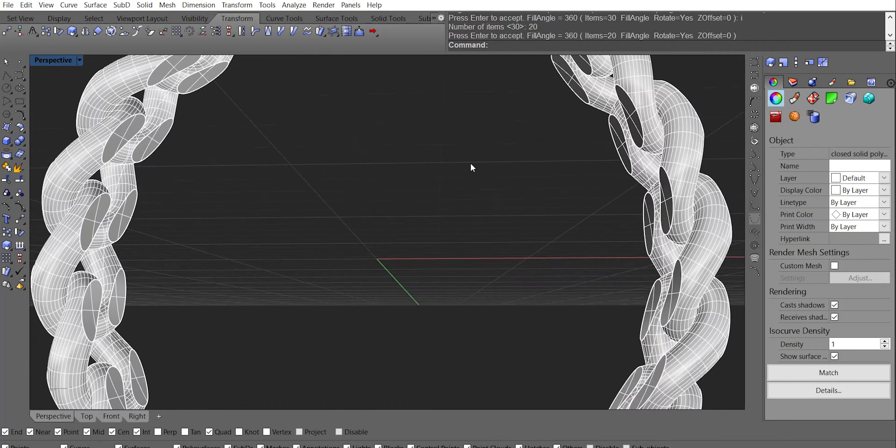
pyautogui.keyDown('shift'); pyautogui.moveTo(470, 118); pyautogui.dragTo(464, 160, button='right'); pyautogui.keyUp('shift')
pyautogui.scroll(8, 418, 139)
pyautogui.press('Escape')
pyautogui.moveTo(417, 180); pyautogui.dragTo(394, 131, button='right')
pyautogui.scroll(8, 395, 171)
pyautogui.moveTo(423, 183); pyautogui.dragTo(435, 186, button='right')
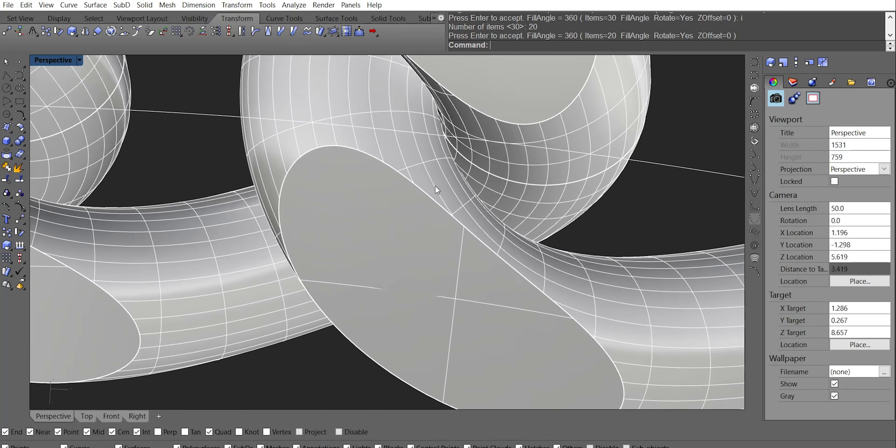
pyautogui.scroll(7, 49, 31)
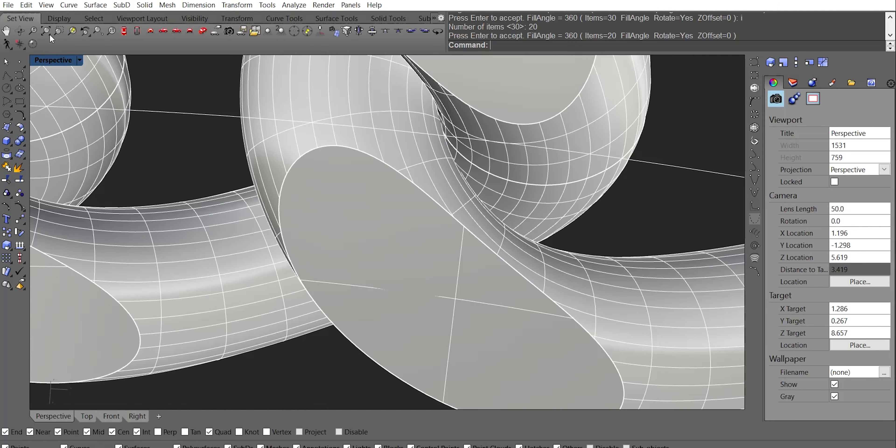
# Create a sphere with a diameter of 0.7 in the opening between two links
pyautogui.click(7, 141)
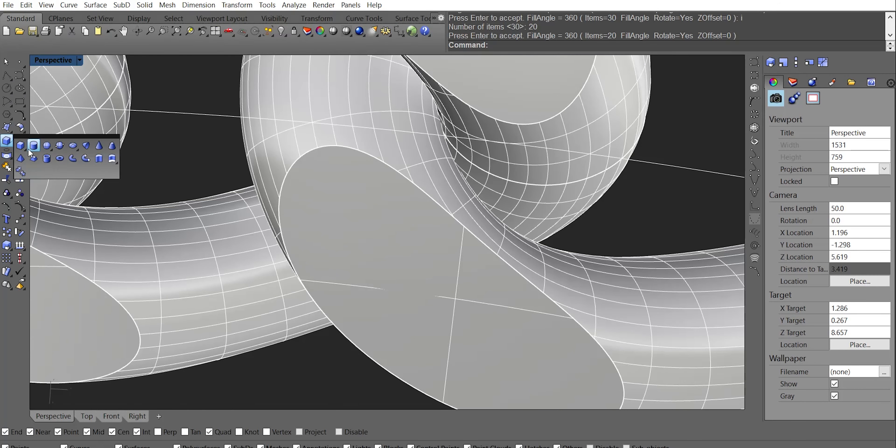
pyautogui.click(47, 146)
pyautogui.scroll(-8, 382, 186)
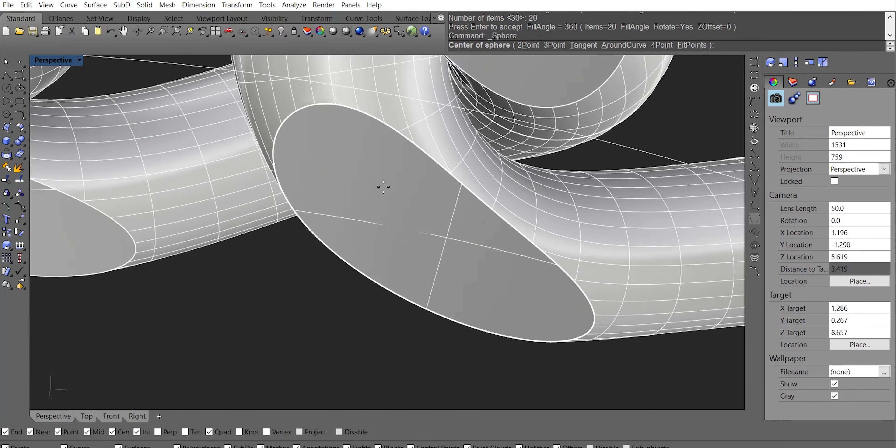
pyautogui.moveTo(358, 161); pyautogui.dragTo(327, 156, button='right')
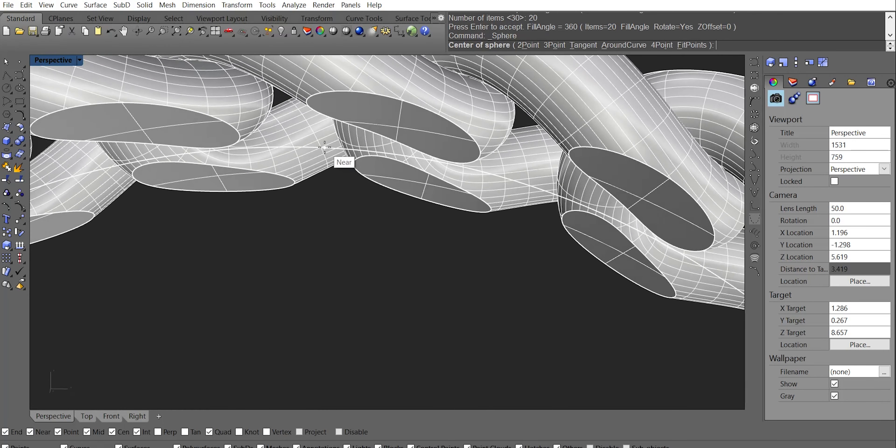
pyautogui.moveTo(465, 231); pyautogui.dragTo(463, 130, button='right')
pyautogui.click(519, 188)
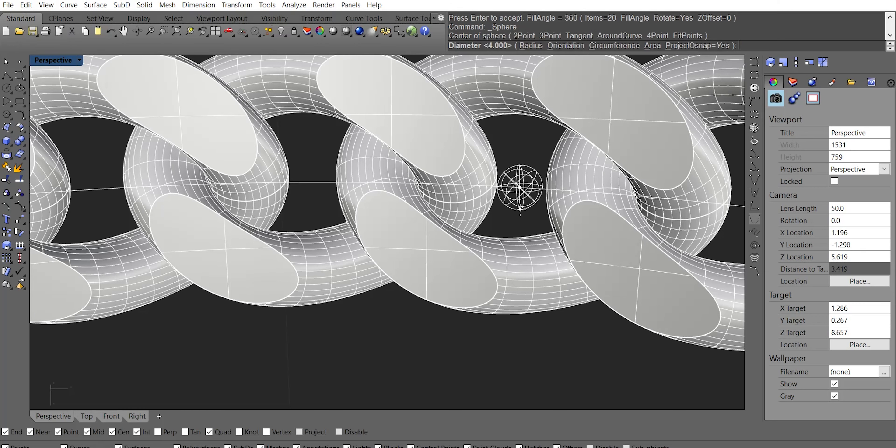
pyautogui.press('Return')
pyautogui.moveTo(519, 210); pyautogui.dragTo(452, 260, button='right')
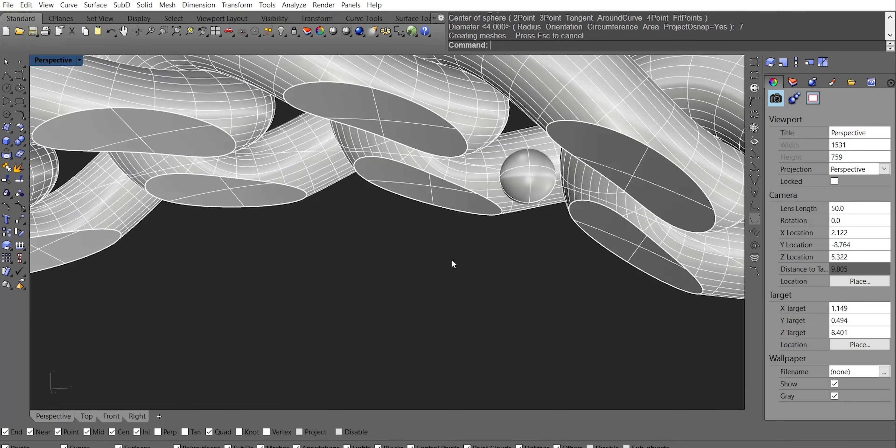
# Move the small sphere into the crossing where two neighbouring links of the chain meet
pyautogui.click(530, 165)
pyautogui.moveTo(530, 165); pyautogui.dragTo(421, 111)
pyautogui.moveTo(419, 164); pyautogui.dragTo(418, 134, button='right')
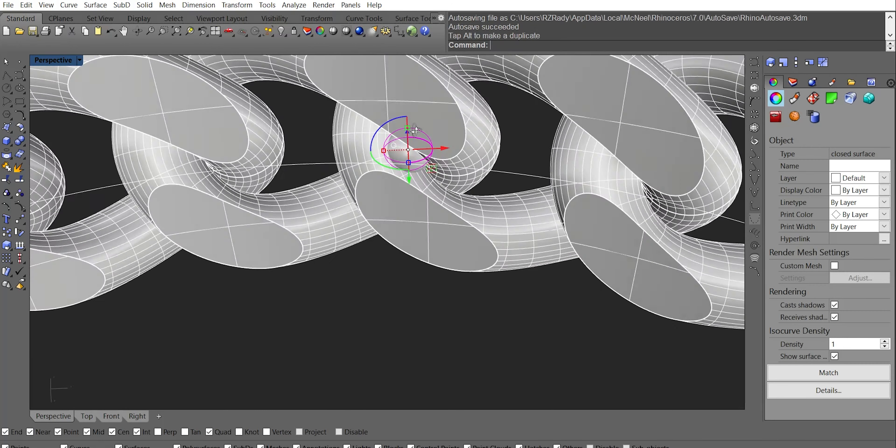
pyautogui.scroll(5, 414, 150)
pyautogui.moveTo(412, 194); pyautogui.dragTo(434, 194, button='right')
pyautogui.moveTo(441, 196); pyautogui.dragTo(449, 201)
pyautogui.moveTo(455, 152); pyautogui.dragTo(448, 210, button='right')
pyautogui.scroll(-5, 448, 210)
# Polar array the sphere around the origin with 20 items over 360 degrees
pyautogui.click(117, 416)
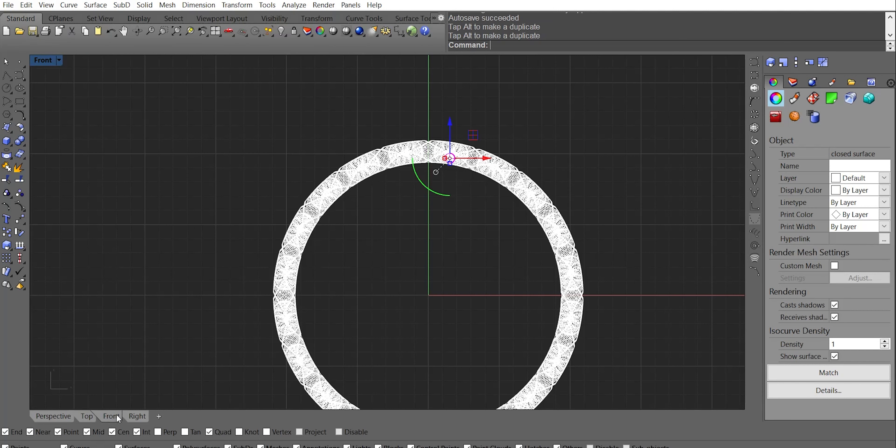
pyautogui.press('Return')
pyautogui.press('Return')
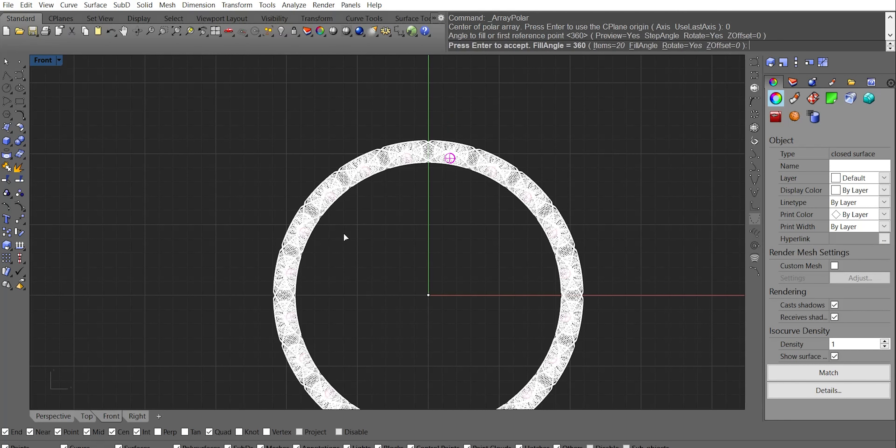
pyautogui.press('Return')
pyautogui.click(53, 416)
pyautogui.scroll(5, 514, 300)
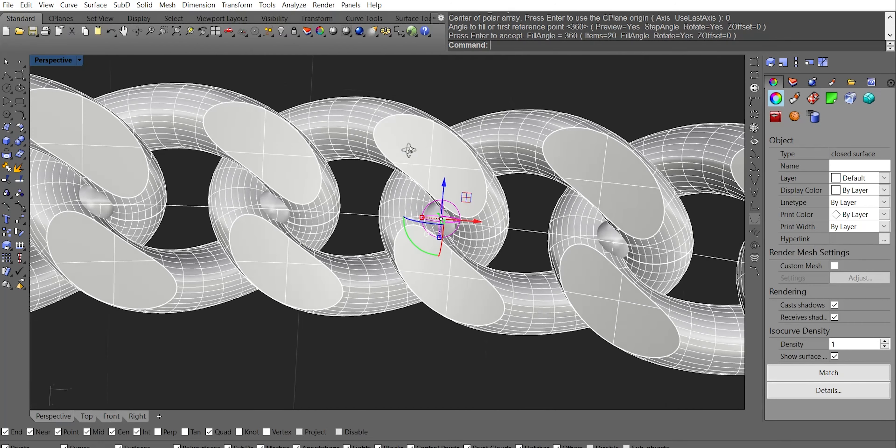
pyautogui.click(358, 193)
# Delete the three links at the bottom of the chain ring
pyautogui.scroll(-8, 358, 192)
pyautogui.moveTo(480, 223); pyautogui.dragTo(491, 271, button='right')
pyautogui.click(490, 270)
pyautogui.moveTo(490, 270); pyautogui.dragTo(389, 243)
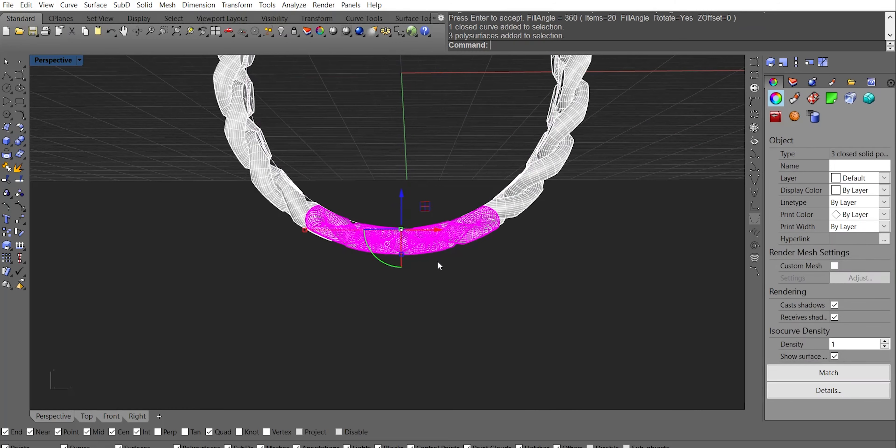
pyautogui.press('Delete')
# Delete the loose spheres left in the gap at the bottom of the chain
pyautogui.moveTo(350, 317); pyautogui.dragTo(454, 217)
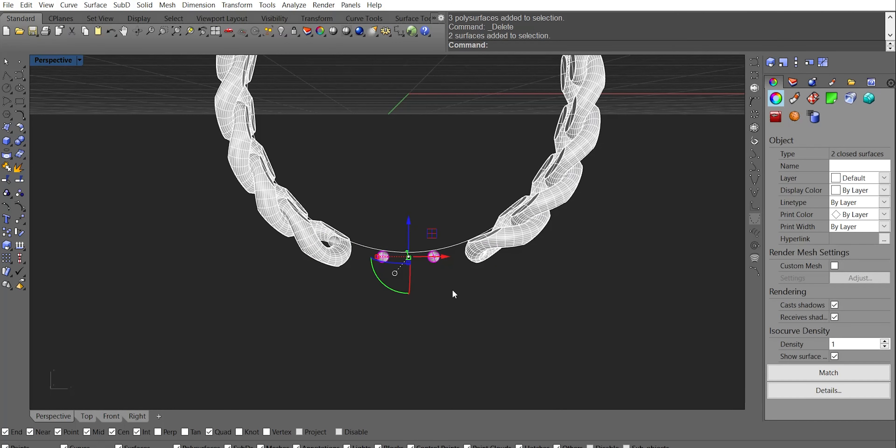
pyautogui.press('Delete')
pyautogui.moveTo(447, 298); pyautogui.dragTo(504, 234)
pyautogui.press('Delete')
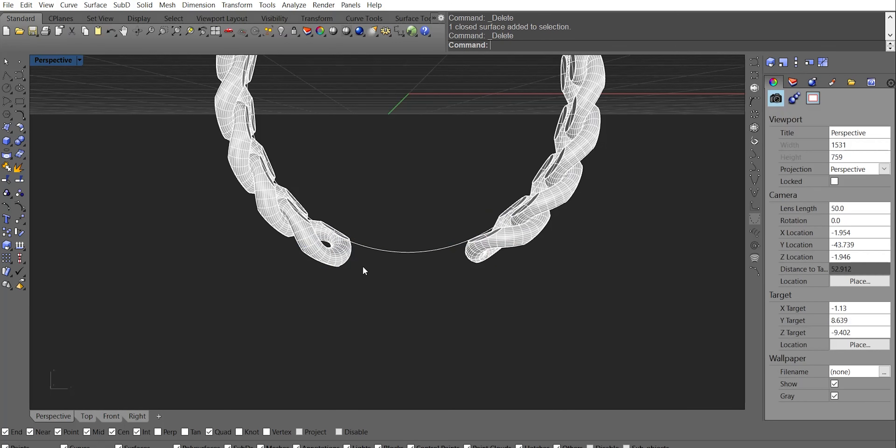
# Delete the next link on each side of the gap together with their spheres
pyautogui.moveTo(395, 284); pyautogui.dragTo(389, 307, button='right')
pyautogui.click(465, 275)
pyautogui.keyDown('shift'); pyautogui.click(324, 295); pyautogui.keyUp('shift')
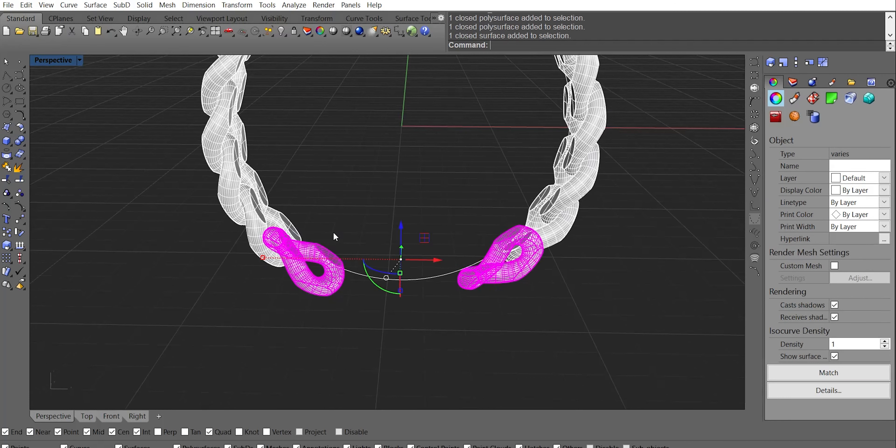
pyautogui.moveTo(457, 335); pyautogui.dragTo(535, 240)
pyautogui.press('Delete')
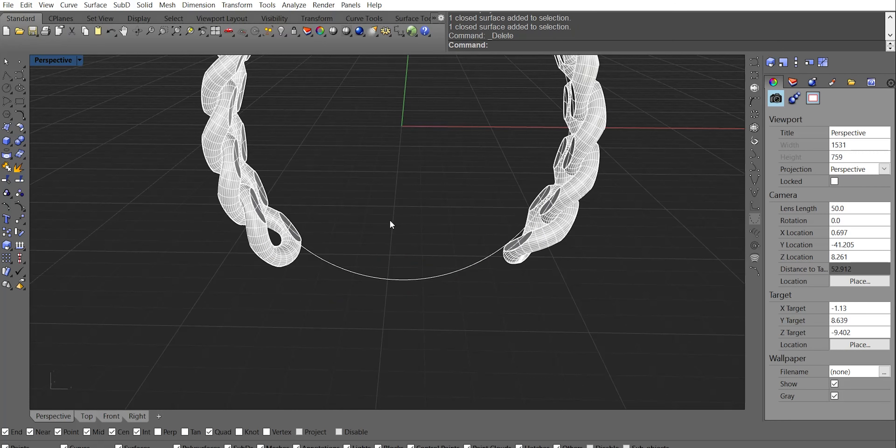
# Offset the large circle outward by 1.55 in the front view
pyautogui.click(345, 272)
pyautogui.click(110, 416)
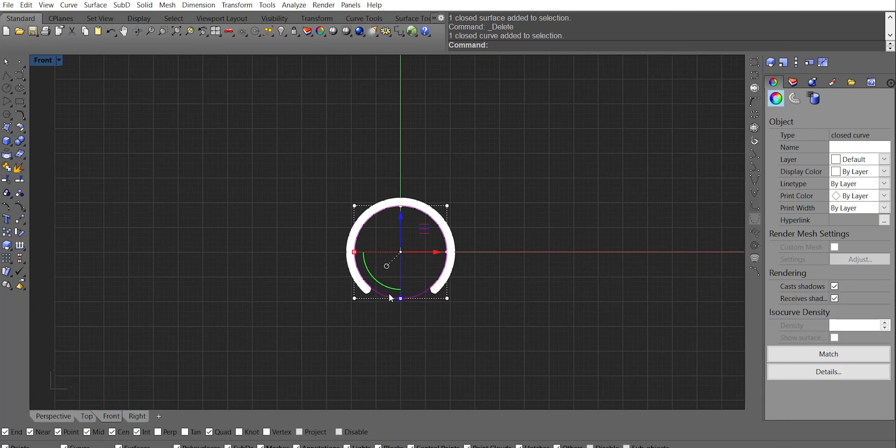
pyautogui.scroll(5, 431, 312)
pyautogui.press('Return')
pyautogui.scroll(5, 516, 284)
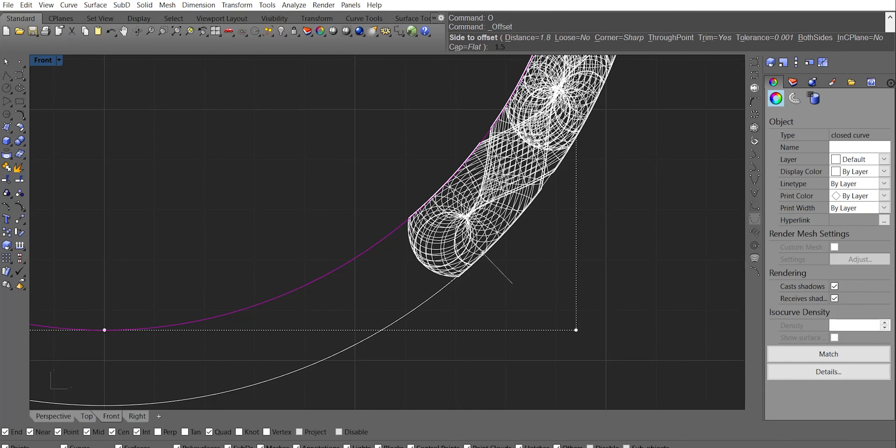
pyautogui.write('1.65')
pyautogui.press('Return')
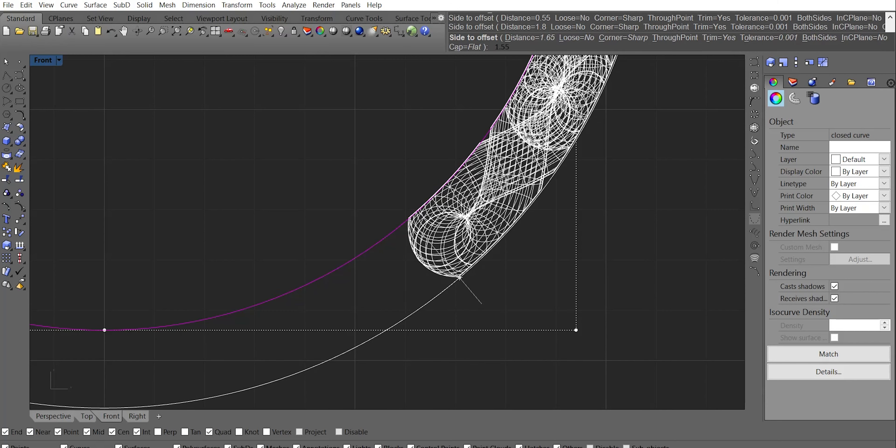
pyautogui.click(482, 304)
# Offset the large circle inward by 0.05
pyautogui.write('O')
pyautogui.press('Return')
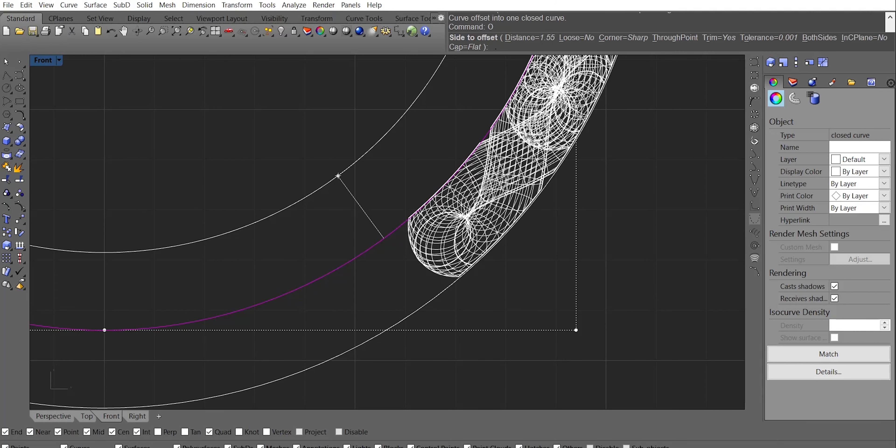
pyautogui.scroll(12, 404, 224)
pyautogui.click(390, 208)
pyautogui.scroll(-10, 389, 202)
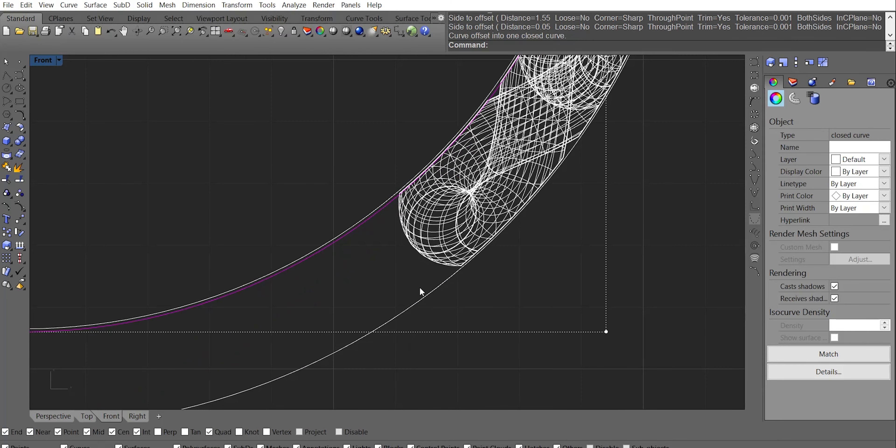
# Extrude the two offset circles to both sides as a solid ring band, and delete the offset curves
pyautogui.moveTo(429, 318); pyautogui.dragTo(381, 282)
pyautogui.keyDown('shift'); pyautogui.click(363, 220); pyautogui.keyUp('shift')
pyautogui.scroll(-10, 428, 242)
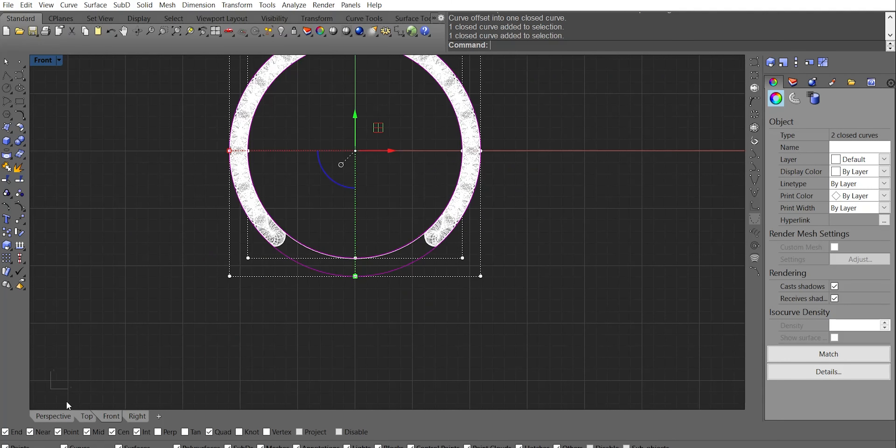
pyautogui.click(55, 417)
pyautogui.moveTo(476, 121); pyautogui.dragTo(377, 247, button='right')
pyautogui.write('E')
pyautogui.press('Return')
pyautogui.click(308, 258)
pyautogui.press('Delete')
# Rotate the extruded ring band in 3D without making a copy
pyautogui.click(353, 281)
pyautogui.scroll(-8, 419, 286)
pyautogui.scroll(8, 421, 280)
pyautogui.click(348, 357)
pyautogui.scroll(8, 376, 246)
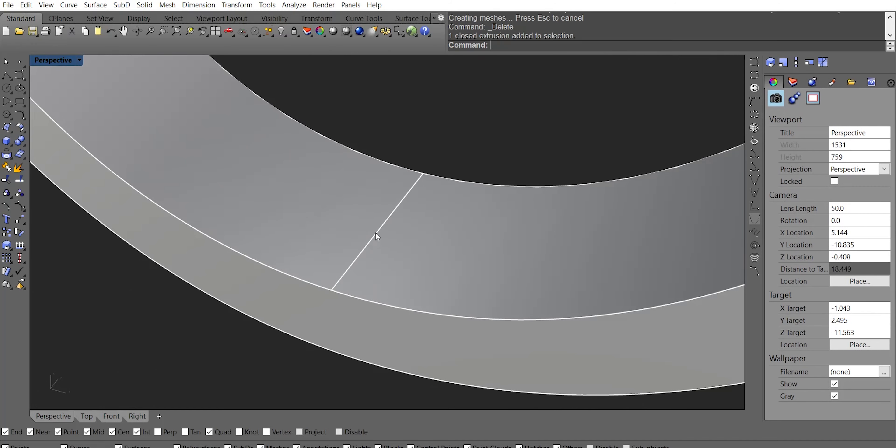
pyautogui.scroll(-8, 377, 237)
pyautogui.click(378, 291)
pyautogui.write('R')
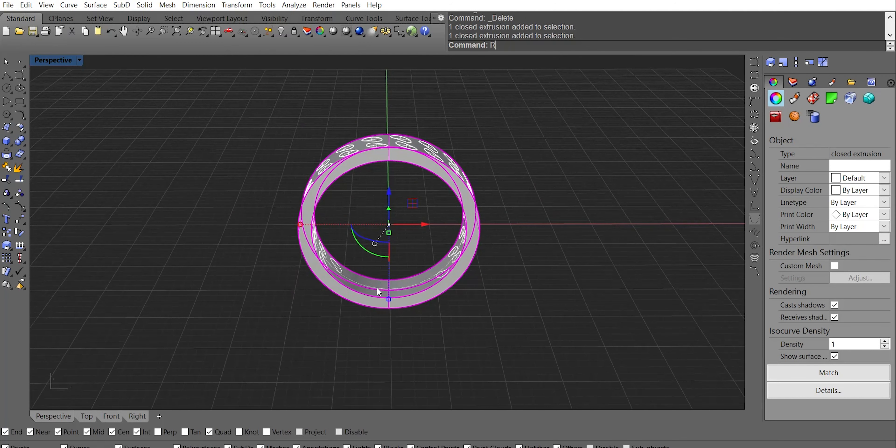
pyautogui.moveTo(406, 334); pyautogui.dragTo(460, 306, button='right')
pyautogui.click(414, 333)
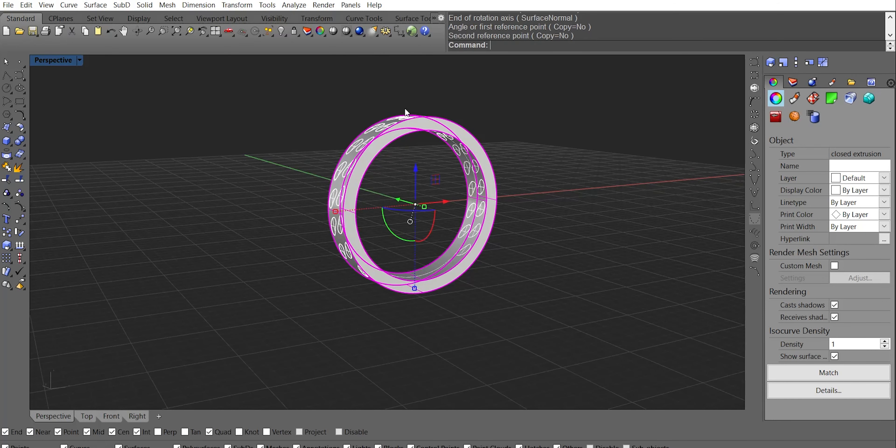
# Examine the seam lines on the inside of the ring band at its bottom and top
pyautogui.moveTo(474, 307); pyautogui.dragTo(448, 354, button='right')
pyautogui.click(448, 354)
pyautogui.scroll(10, 392, 290)
pyautogui.click(380, 261)
pyautogui.click(446, 332)
pyautogui.scroll(-4, 431, 329)
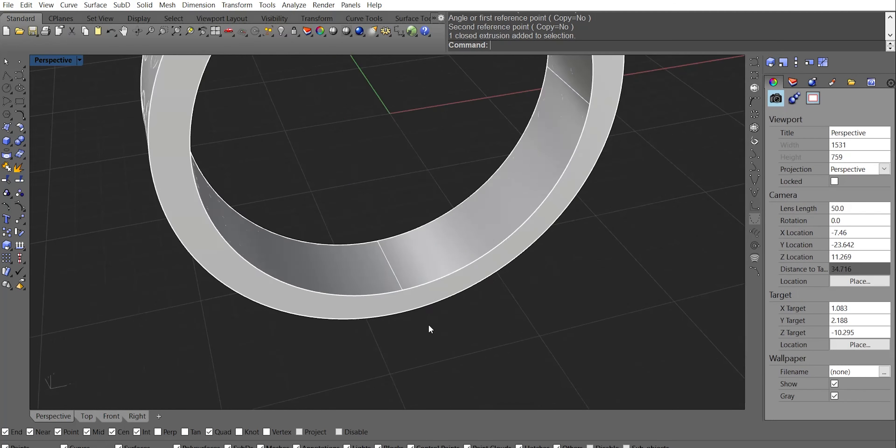
pyautogui.scroll(-6, 431, 329)
pyautogui.moveTo(518, 284); pyautogui.dragTo(489, 142, button='right')
pyautogui.scroll(8, 347, 120)
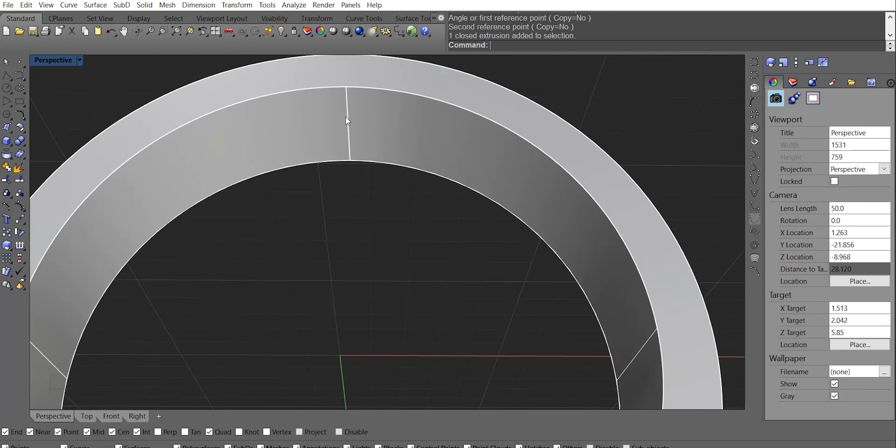
pyautogui.scroll(-10, 377, 119)
pyautogui.moveTo(390, 130); pyautogui.dragTo(225, 384, button='right')
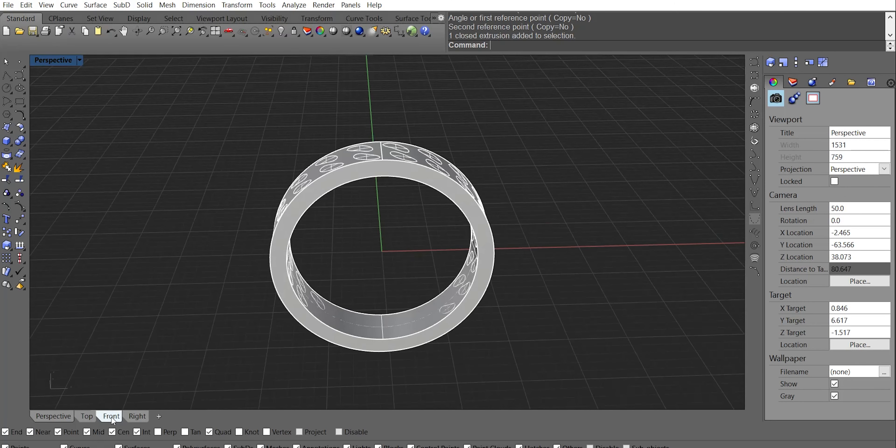
# Draw a line in the front view from the origin through one end of the open chain to beyond the band
pyautogui.click(111, 416)
pyautogui.write('A')
pyautogui.press('Return')
pyautogui.write('0')
pyautogui.press('Return')
pyautogui.scroll(5, 463, 259)
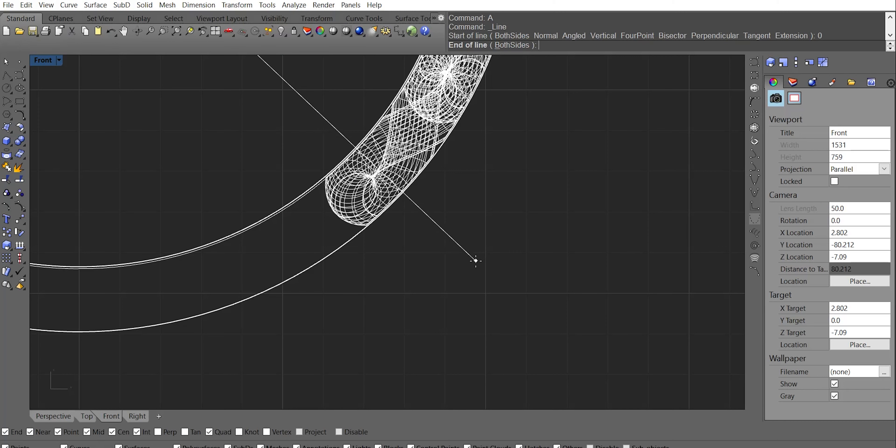
pyautogui.click(513, 201)
# Mirror a copy of the line about the vertical axis through the origin
pyautogui.moveTo(514, 176); pyautogui.dragTo(488, 226)
pyautogui.scroll(-8, 483, 257)
pyautogui.write('M')
pyautogui.press('Return')
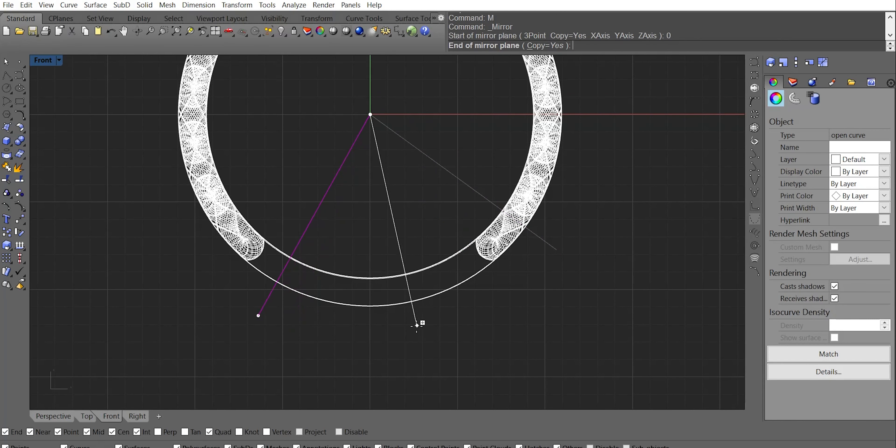
# Draw an arc bulging below the ring between the outer ends of the two lines
pyautogui.moveTo(399, 108); pyautogui.dragTo(351, 189)
pyautogui.moveTo(351, 190); pyautogui.dragTo(349, 162, button='right')
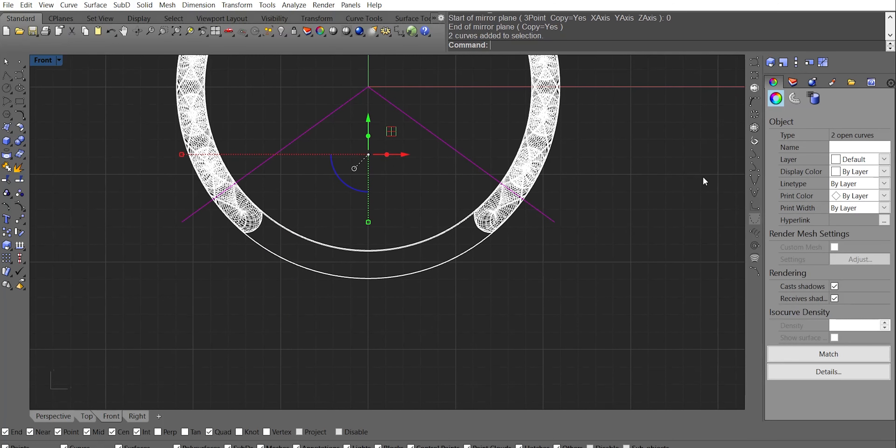
pyautogui.click(554, 225)
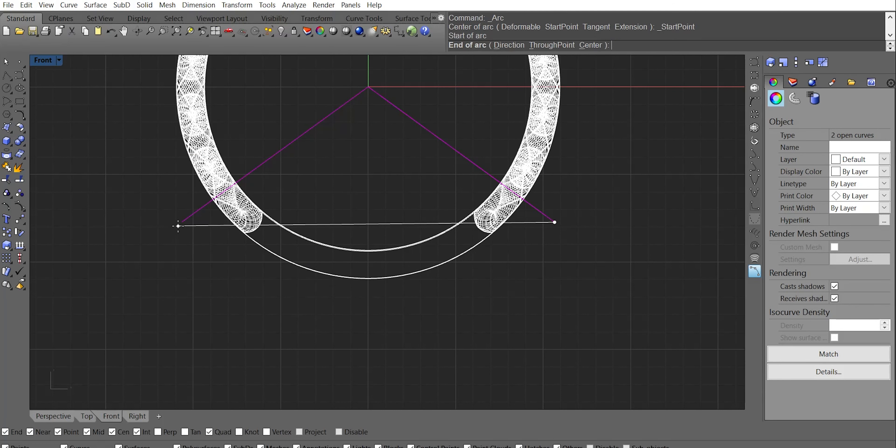
pyautogui.click(182, 222)
pyautogui.click(213, 277)
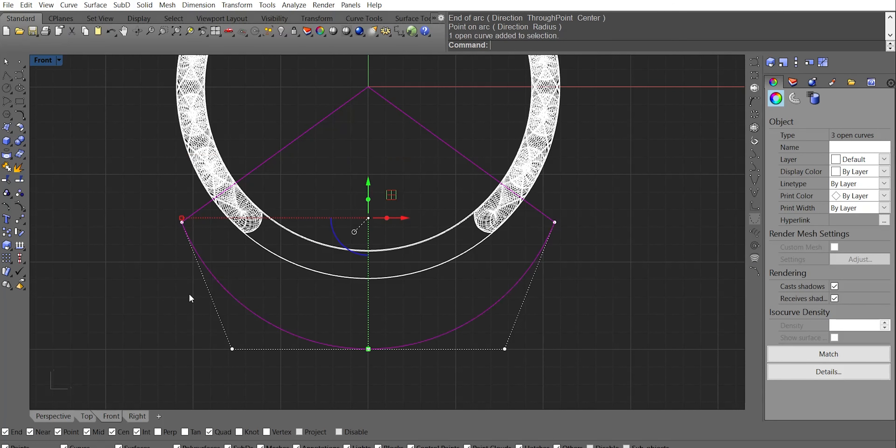
# Extrude the two lines and the arc to both sides as a solid wedge wider than the band
pyautogui.click(55, 416)
pyautogui.moveTo(343, 213); pyautogui.dragTo(320, 275, button='right')
pyautogui.write('e')
pyautogui.press('Return')
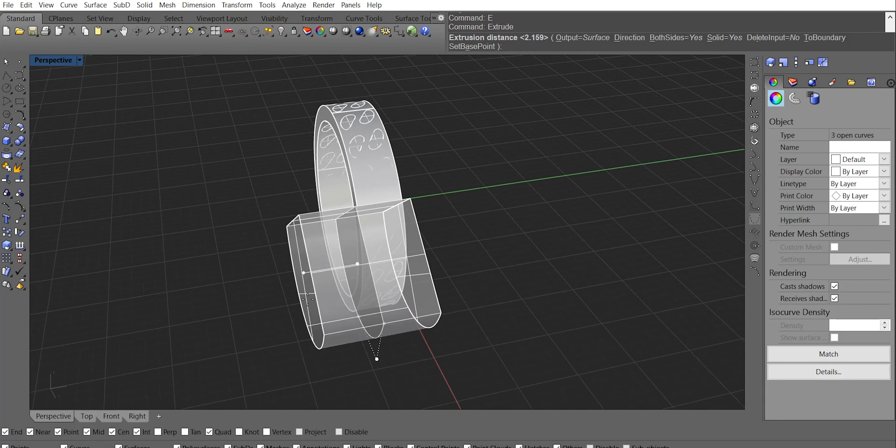
pyautogui.click(303, 270)
# Boolean-intersect the ring band with the wedge to keep only the lower band segment
pyautogui.scroll(-10, 47, 31)
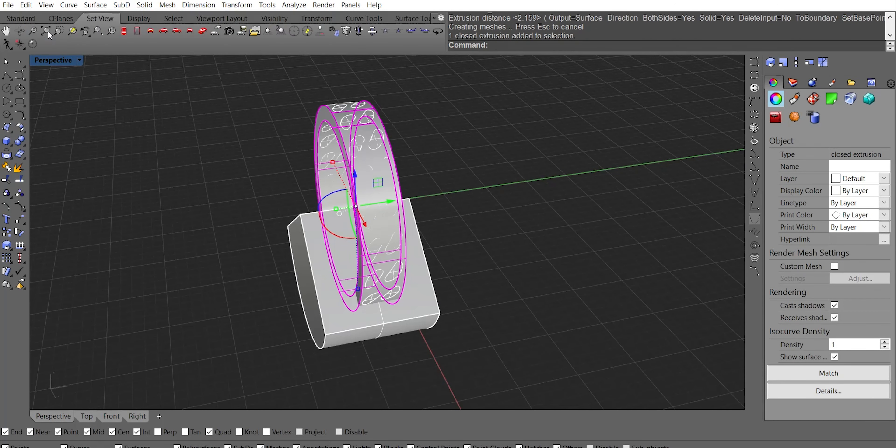
pyautogui.click(20, 31)
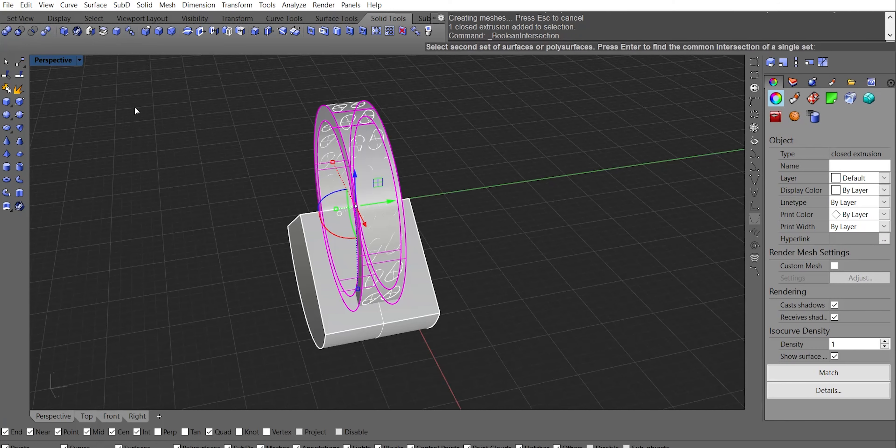
pyautogui.click(420, 312)
pyautogui.press('Return')
pyautogui.moveTo(302, 329); pyautogui.dragTo(320, 278, button='right')
pyautogui.scroll(6, 348, 299)
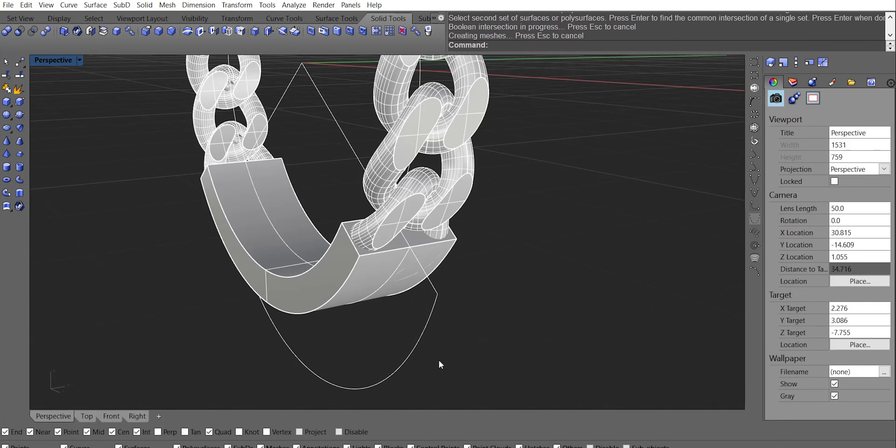
# Delete the arc and the two construction lines
pyautogui.click(414, 348)
pyautogui.press('Delete')
pyautogui.moveTo(327, 69); pyautogui.dragTo(280, 91)
pyautogui.press('Delete')
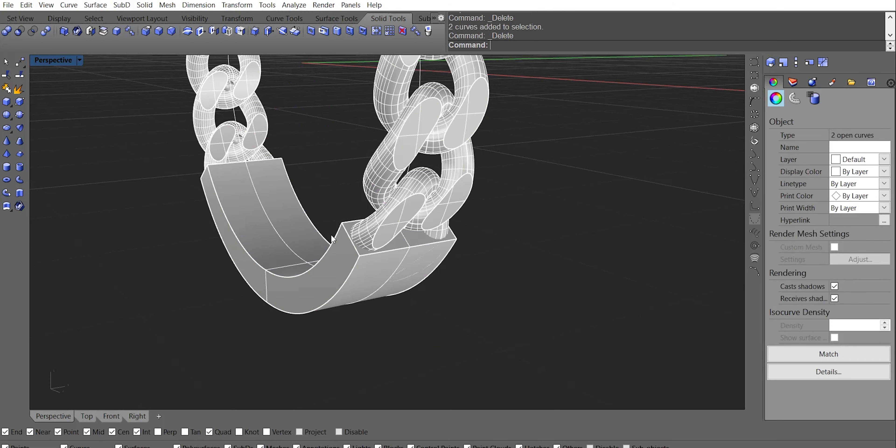
# Apply a cage edit to the band segment using a world-aligned bounding box, 4 × 4 × 4 points and the Global region
pyautogui.click(337, 258)
pyautogui.moveTo(336, 264); pyautogui.dragTo(277, 274, button='right')
pyautogui.moveTo(278, 275); pyautogui.dragTo(281, 275)
pyautogui.moveTo(287, 263); pyautogui.dragTo(348, 245, button='right')
pyautogui.press('Return')
pyautogui.write('b')
pyautogui.press('Return')
pyautogui.write('w')
pyautogui.press('Return')
pyautogui.press('Return')
pyautogui.press('Return')
# Scale the two middle rows of cage points along Y to narrow the centre of the band segment
pyautogui.scroll(-8, 360, 279)
pyautogui.moveTo(295, 277); pyautogui.dragTo(378, 186)
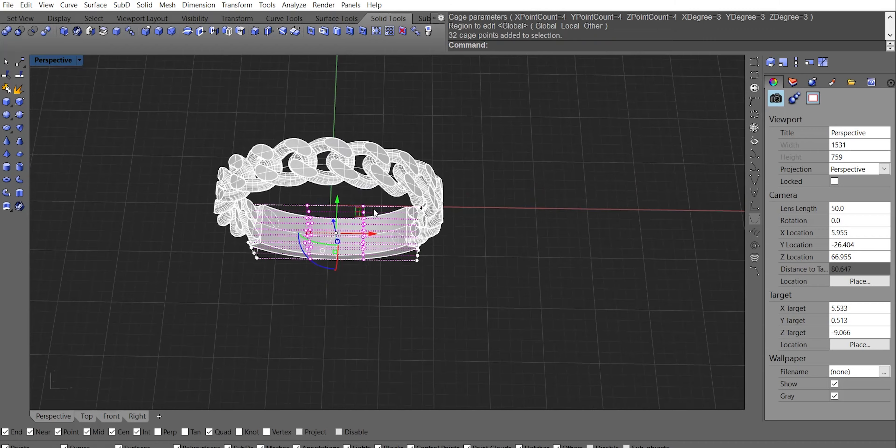
pyautogui.moveTo(409, 216); pyautogui.dragTo(399, 133, button='right')
pyautogui.scroll(8, 310, 238)
pyautogui.moveTo(413, 263); pyautogui.dragTo(374, 225, button='right')
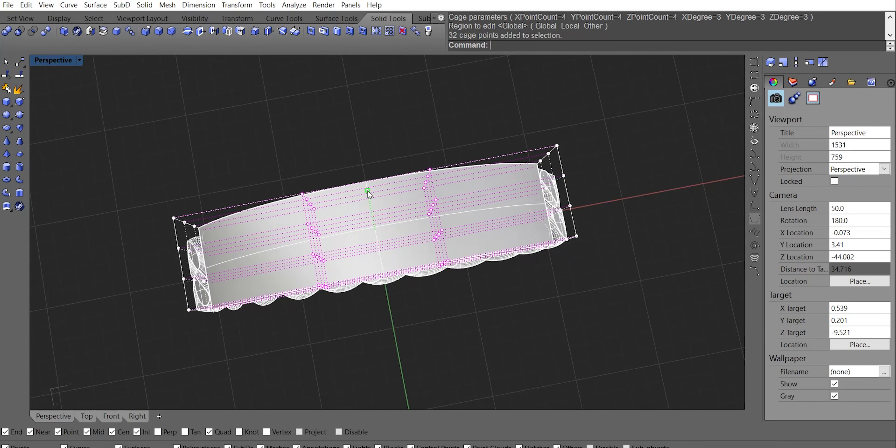
pyautogui.moveTo(367, 191); pyautogui.dragTo(372, 204)
pyautogui.click(417, 145)
pyautogui.moveTo(417, 145); pyautogui.dragTo(398, 268, button='right')
pyautogui.press('Escape')
# Scale the cage points at both ends of the band segment slightly along Y
pyautogui.click(533, 146)
pyautogui.moveTo(533, 153); pyautogui.dragTo(490, 283, button='right')
pyautogui.press('F10')
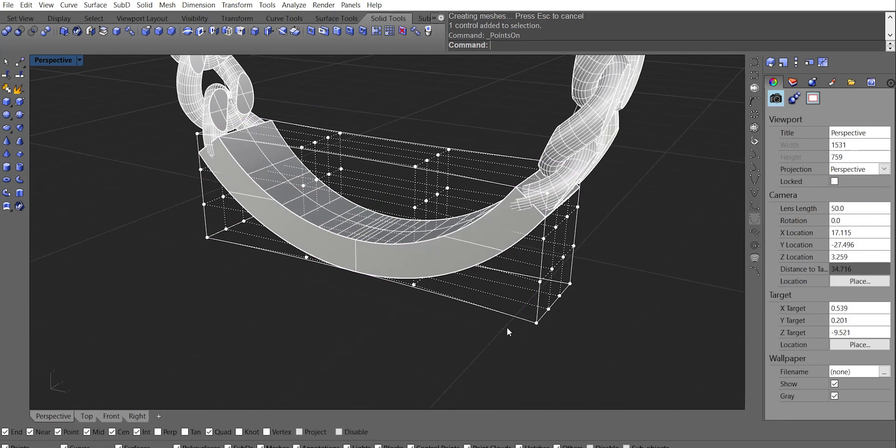
pyautogui.moveTo(507, 330); pyautogui.dragTo(602, 161)
pyautogui.moveTo(622, 134); pyautogui.dragTo(139, 292, button='right')
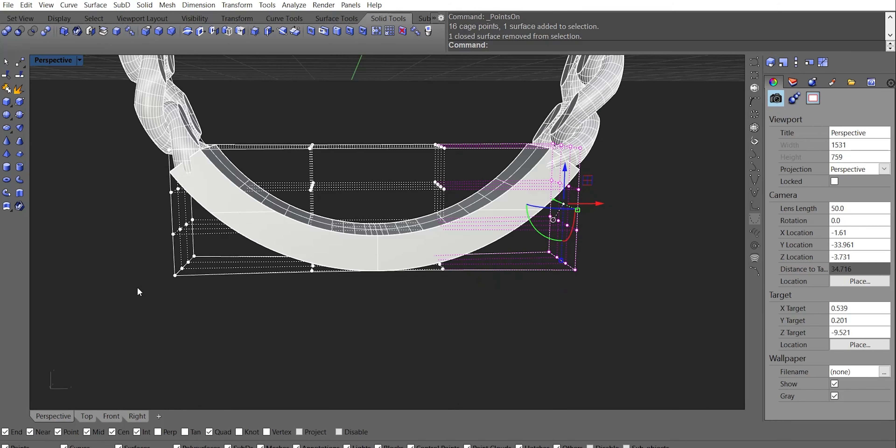
pyautogui.keyDown('shift'); pyautogui.moveTo(139, 285); pyautogui.dragTo(220, 131); pyautogui.keyUp('shift')
pyautogui.moveTo(228, 157); pyautogui.dragTo(351, 199, button='right')
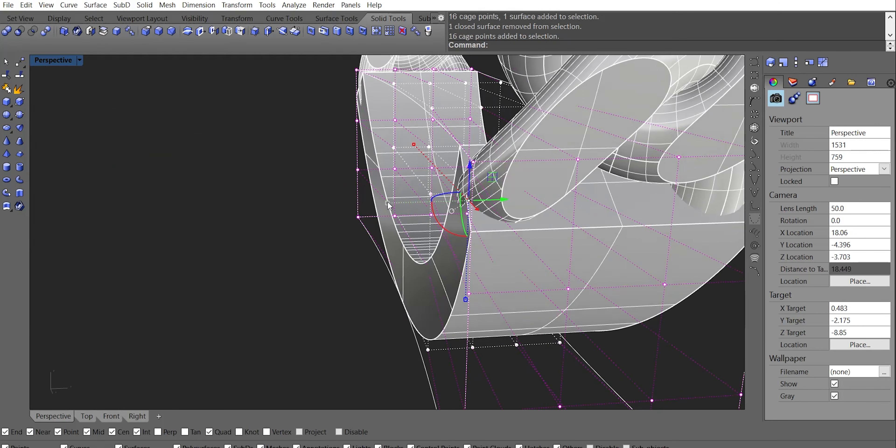
pyautogui.moveTo(389, 206); pyautogui.dragTo(385, 212)
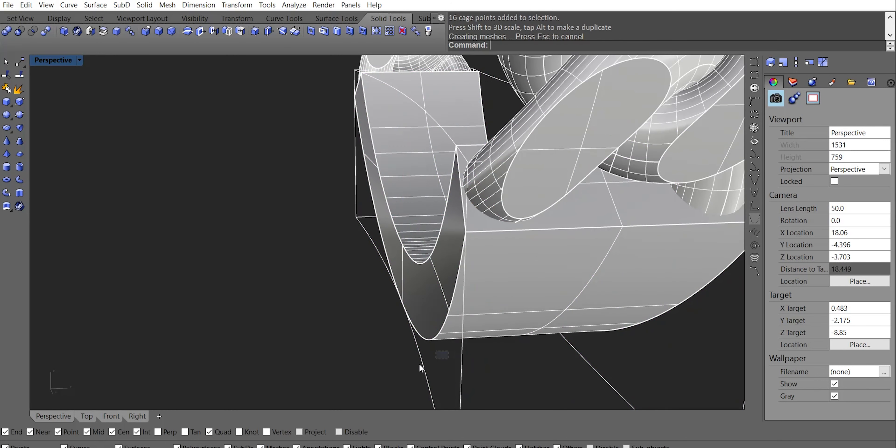
# Delete the control cage around the band segment
pyautogui.moveTo(419, 365); pyautogui.dragTo(400, 367)
pyautogui.scroll(-7, 389, 312)
pyautogui.press('Delete')
pyautogui.moveTo(390, 313); pyautogui.dragTo(523, 250, button='right')
pyautogui.keyDown('shift'); pyautogui.moveTo(522, 202); pyautogui.dragTo(466, 269, button='right'); pyautogui.keyUp('shift')
pyautogui.scroll(-9, 466, 269)
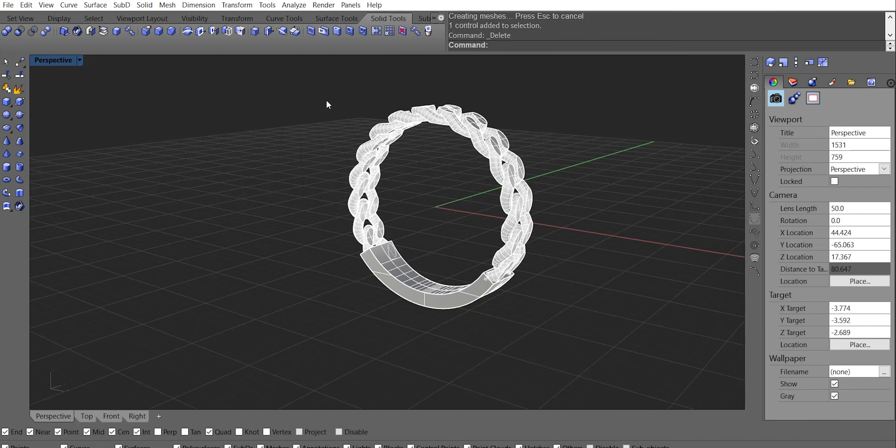
# Group all the chain links and joint spheres, leaving out the ring circle and the band segment
pyautogui.moveTo(293, 78); pyautogui.dragTo(647, 302)
pyautogui.scroll(5, 422, 307)
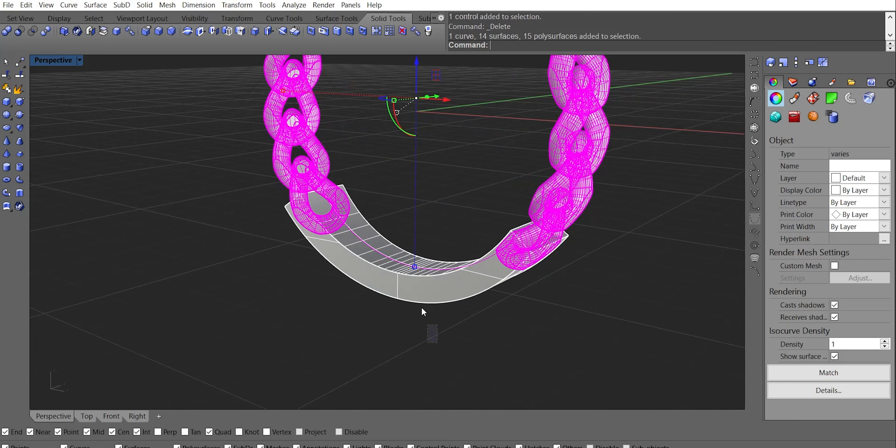
pyautogui.keyDown('ctrl'); pyautogui.click(408, 266); pyautogui.keyUp('ctrl')
# Move the chain group to a new, switched-off layer and hide the ring circle
pyautogui.click(797, 83)
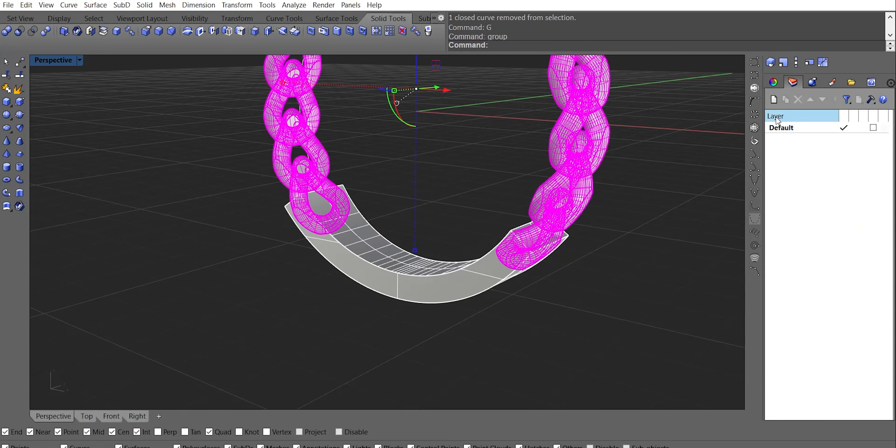
pyautogui.rightClick(823, 144)
pyautogui.click(810, 317)
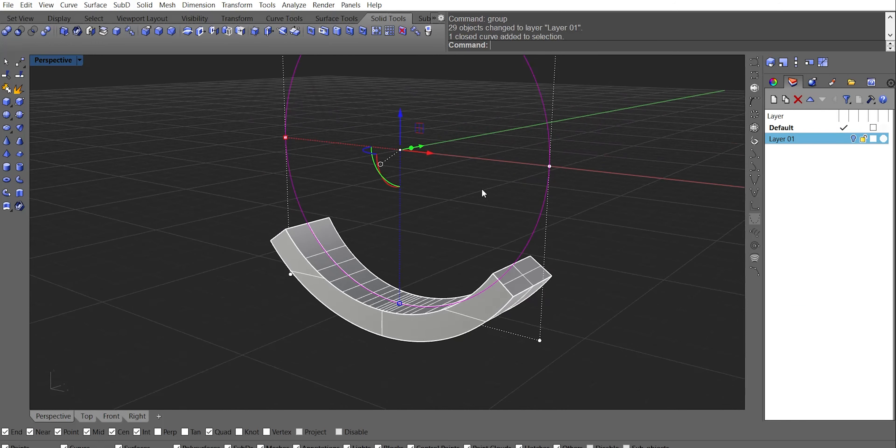
pyautogui.write('h')
pyautogui.press('Return')
# Try filleting all edges of the band segment with a radius of 0.25
pyautogui.click(502, 296)
pyautogui.moveTo(501, 293)
pyautogui.mouseDown(button='right')
pyautogui.moveTo(523, 311)
pyautogui.moveTo(492, 298)
pyautogui.mouseUp(button='right')
pyautogui.scroll(4, 492, 297)
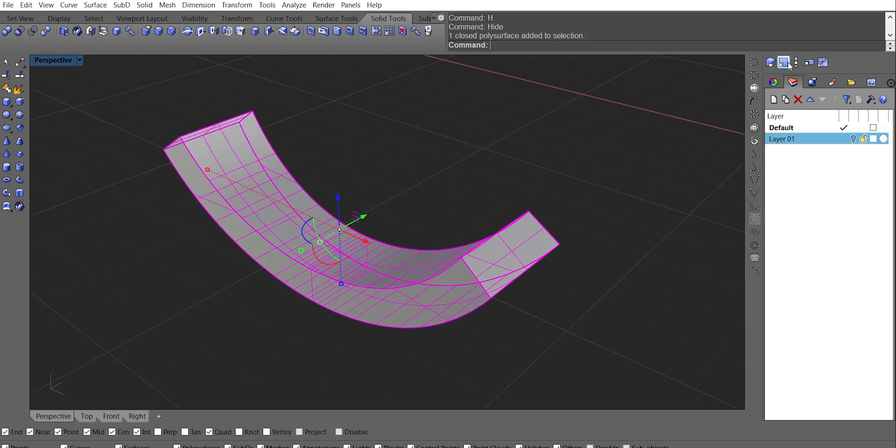
pyautogui.middleClick(402, 105)
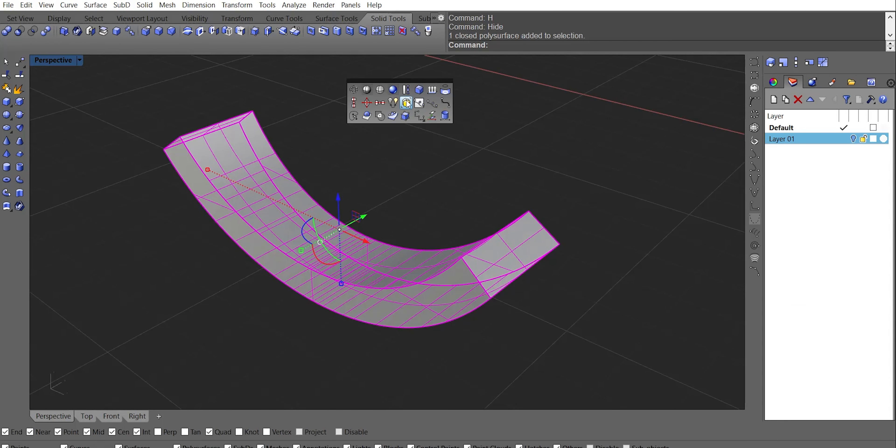
pyautogui.click(419, 90)
pyautogui.write('.25')
pyautogui.press('Return')
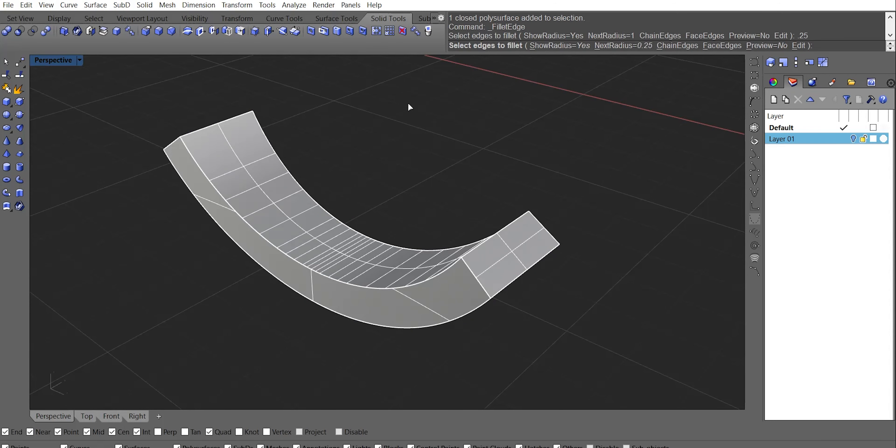
pyautogui.scroll(-6, 408, 104)
pyautogui.moveTo(239, 92); pyautogui.dragTo(518, 256)
pyautogui.scroll(6, 427, 220)
pyautogui.press('Return')
pyautogui.press('Return')
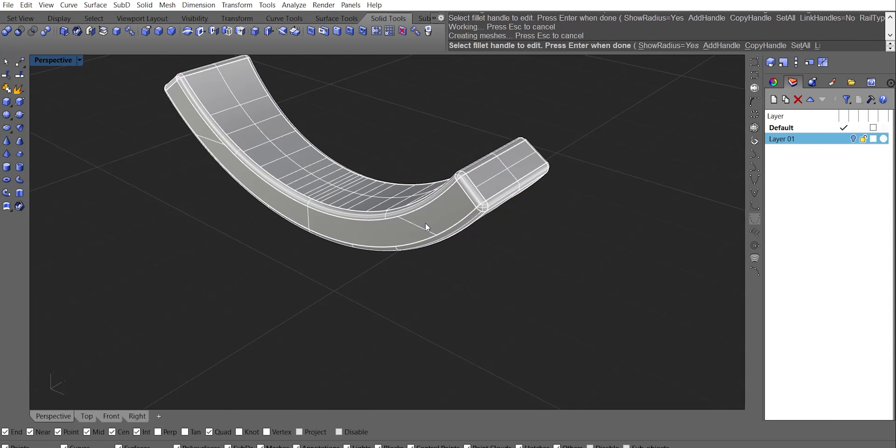
pyautogui.hotkey('ctrl', 'z')
# Fillet all edges of the band segment with a radius of 0.5
pyautogui.scroll(5, 438, 244)
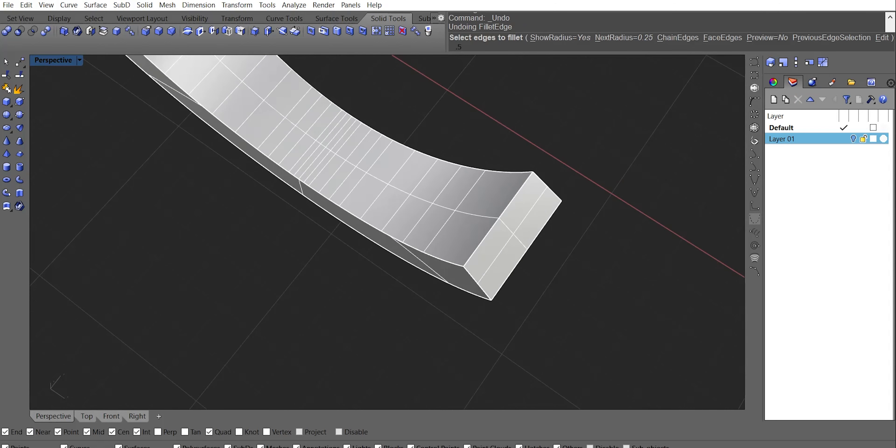
pyautogui.press('Return')
pyautogui.scroll(-11, 466, 262)
pyautogui.moveTo(326, 134); pyautogui.dragTo(517, 291)
pyautogui.scroll(8, 420, 240)
pyautogui.moveTo(420, 243); pyautogui.dragTo(464, 260, button='right')
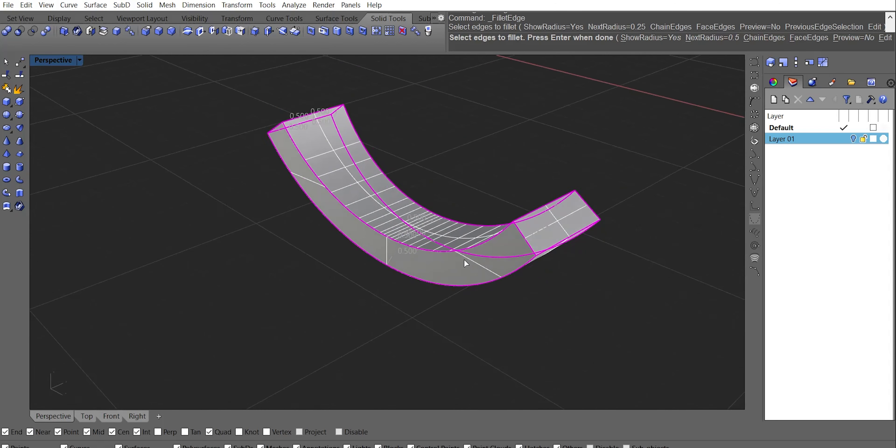
pyautogui.press('Return')
pyautogui.press('Return')
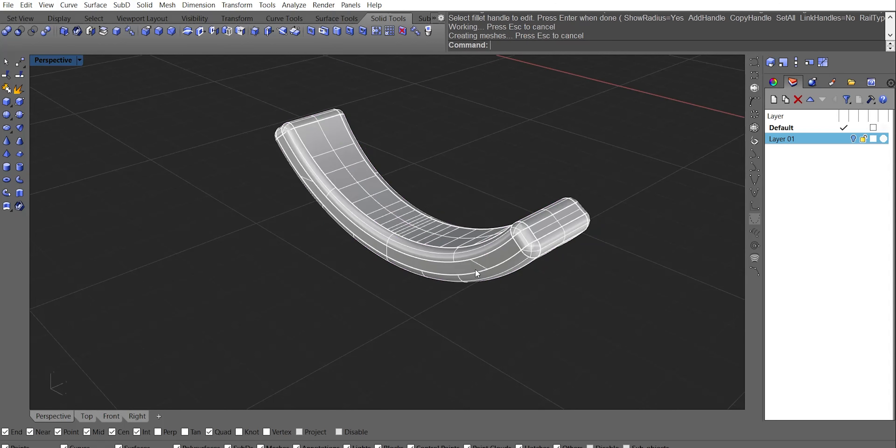
# Turn Layer 01 back on and move all objects, including the band segment, to it
pyautogui.click(854, 139)
pyautogui.moveTo(592, 289); pyautogui.dragTo(459, 228, button='right')
pyautogui.moveTo(459, 228); pyautogui.dragTo(454, 253, button='right')
pyautogui.scroll(5, 475, 218)
pyautogui.moveTo(474, 218); pyautogui.dragTo(477, 226, button='right')
pyautogui.keyDown('shift'); pyautogui.moveTo(477, 226); pyautogui.dragTo(446, 221, button='right'); pyautogui.keyUp('shift')
pyautogui.scroll(-2, 441, 216)
pyautogui.hotkey('ctrl', 'a')
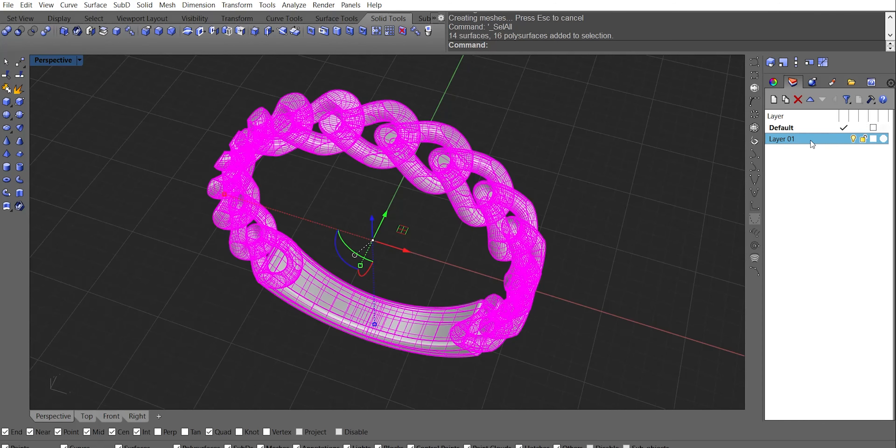
pyautogui.rightClick(793, 140)
pyautogui.click(806, 318)
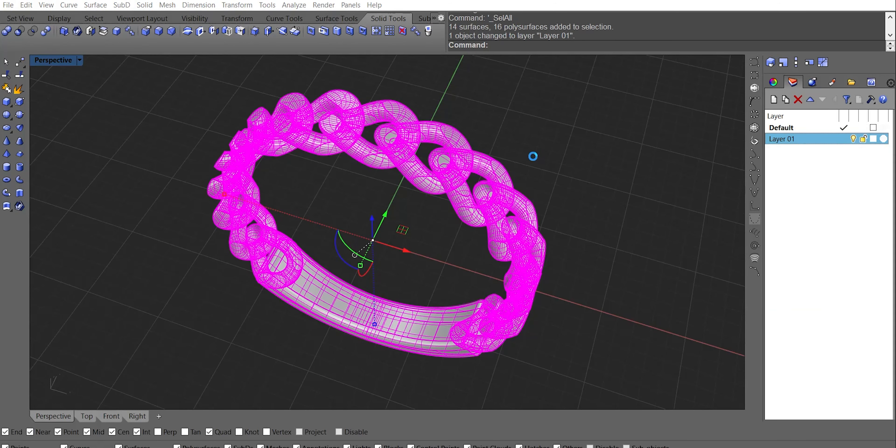
# Assign a Metal material with a yellow-green colour to Layer 01
pyautogui.click(883, 139)
pyautogui.click(380, 157)
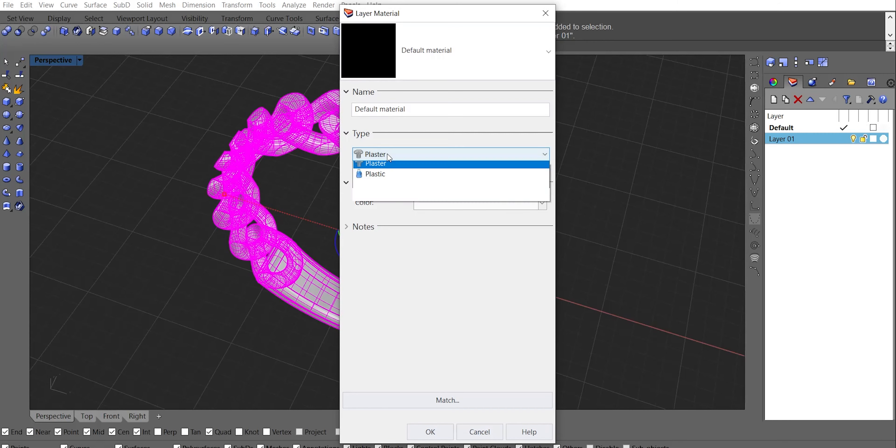
pyautogui.click(405, 211)
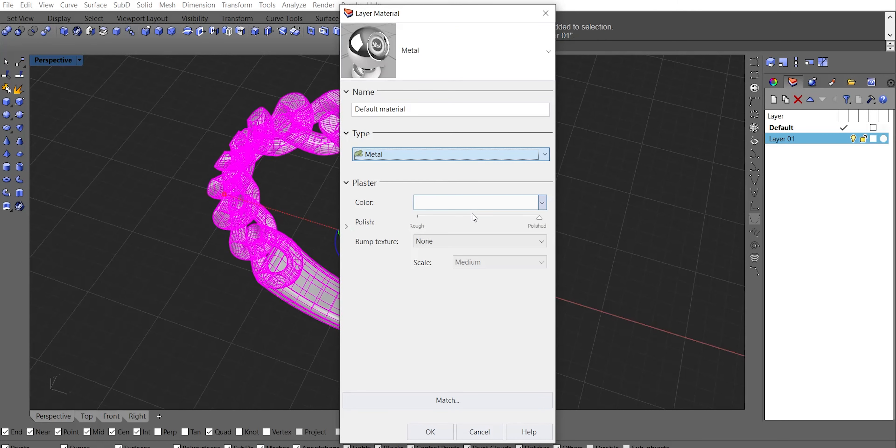
pyautogui.click(466, 203)
pyautogui.click(507, 150)
pyautogui.moveTo(507, 148); pyautogui.dragTo(502, 142)
pyautogui.moveTo(469, 178); pyautogui.dragTo(468, 169)
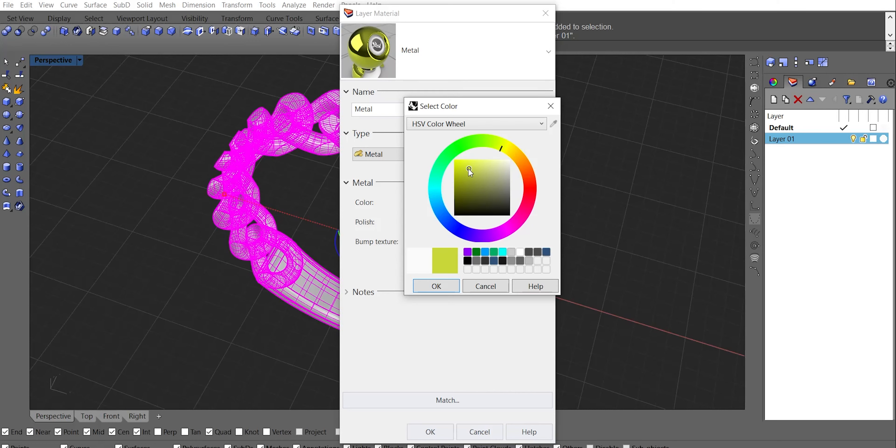
pyautogui.click(439, 287)
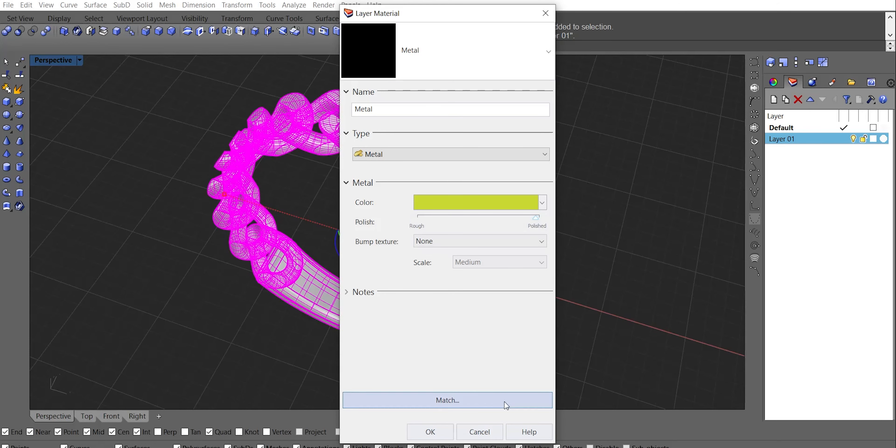
pyautogui.click(428, 431)
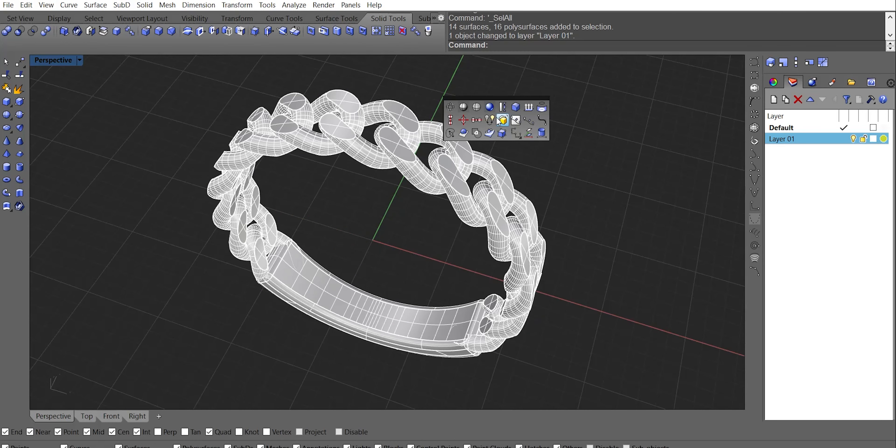
# Switch the Perspective viewport to the Rendered display and view the ring from a lower angle
pyautogui.click(491, 107)
pyautogui.moveTo(532, 263); pyautogui.dragTo(403, 197, button='right')
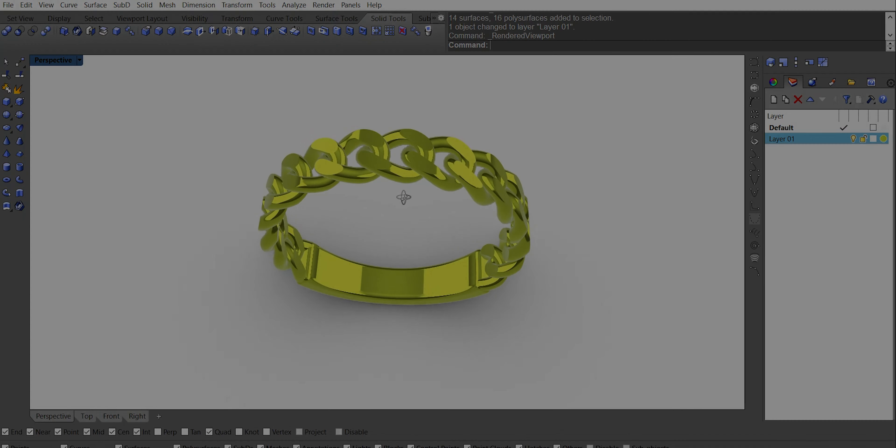